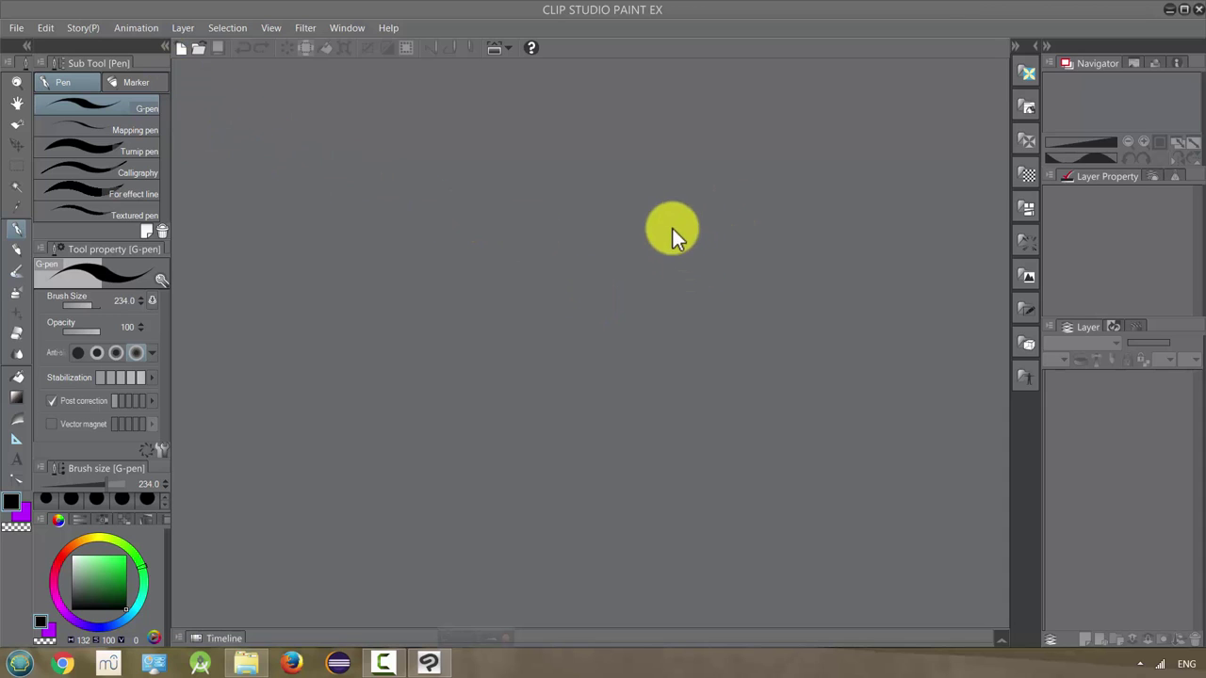
# Step: Create a new blank 11 × 17 in canvas at 600 dpi
pyautogui.click(17, 27)
pyautogui.click(28, 45)
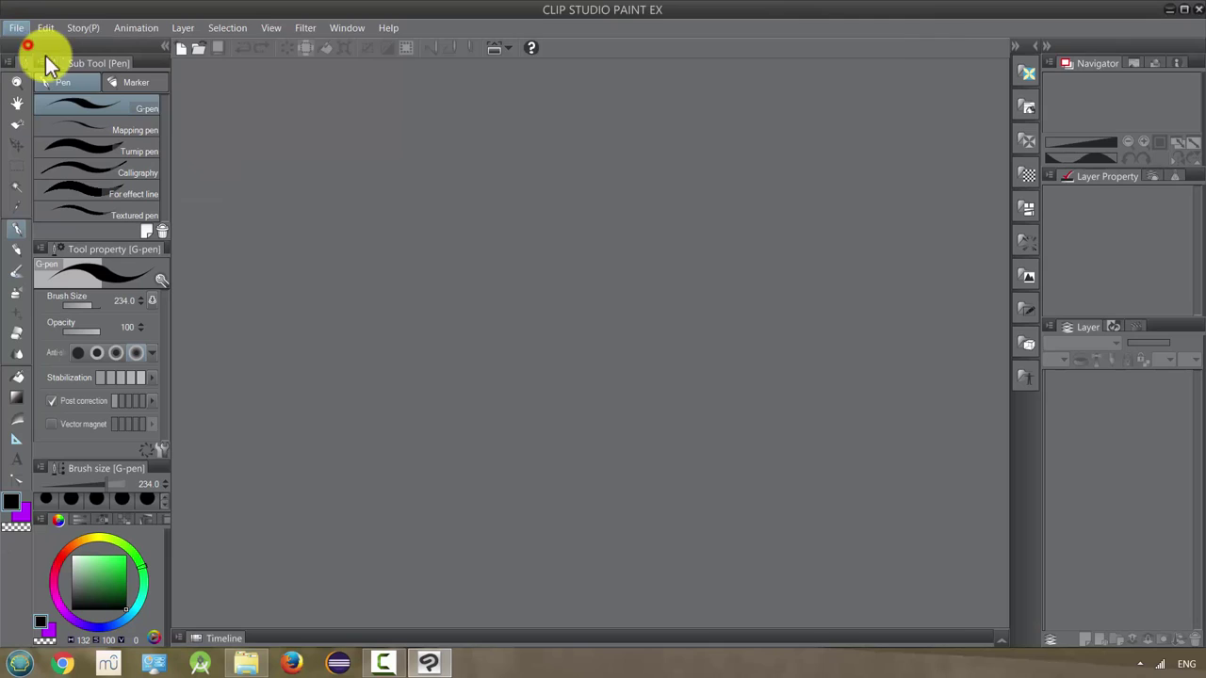
pyautogui.click(895, 35)
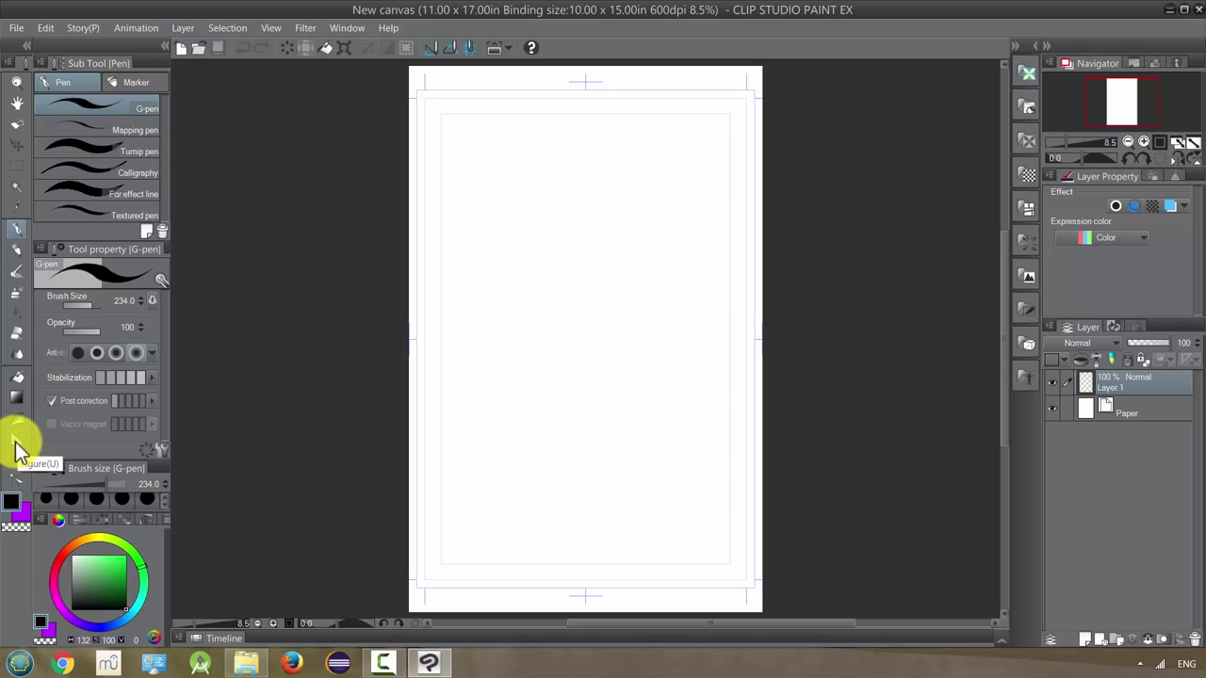
# Step: Choose the Linear ruler from the Figure tool's ruler sub tools
pyautogui.click(17, 441)
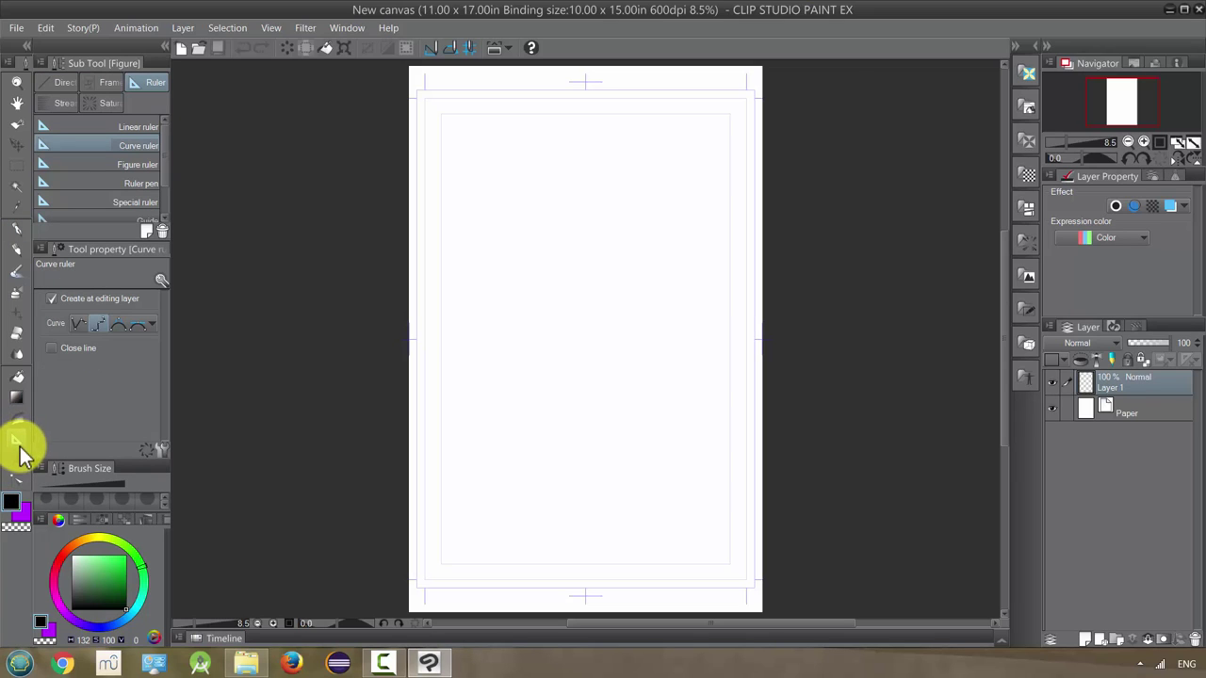
pyautogui.click(58, 81)
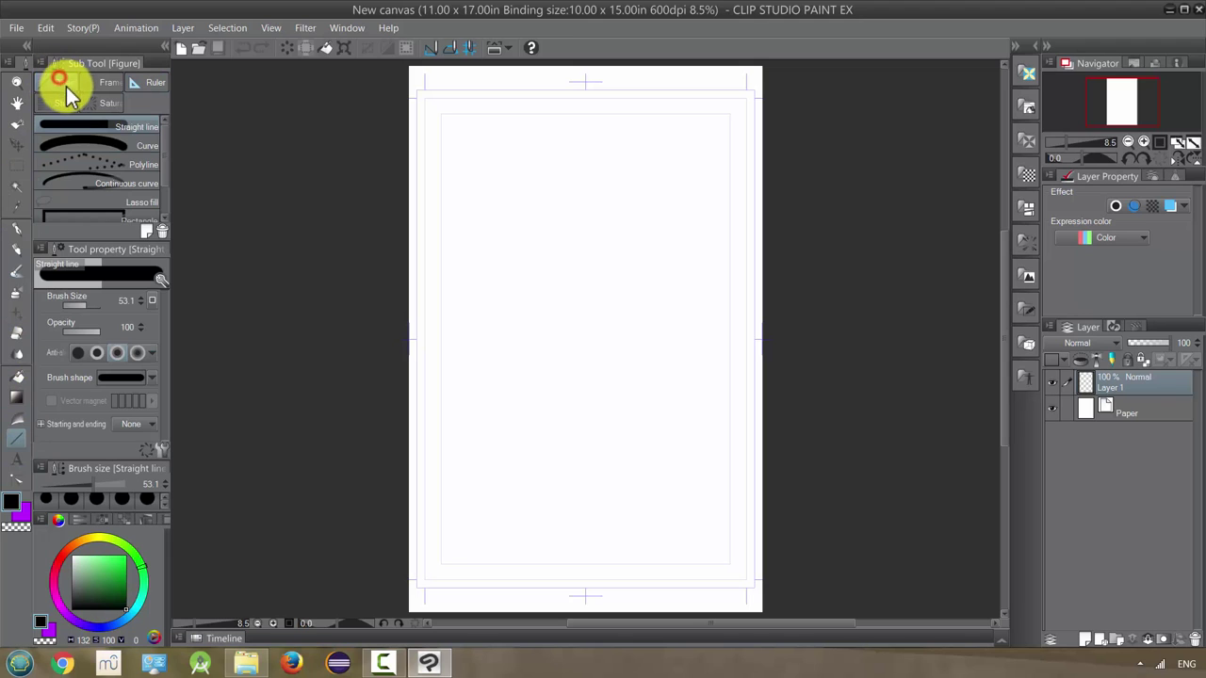
pyautogui.click(59, 103)
pyautogui.click(102, 102)
pyautogui.click(108, 82)
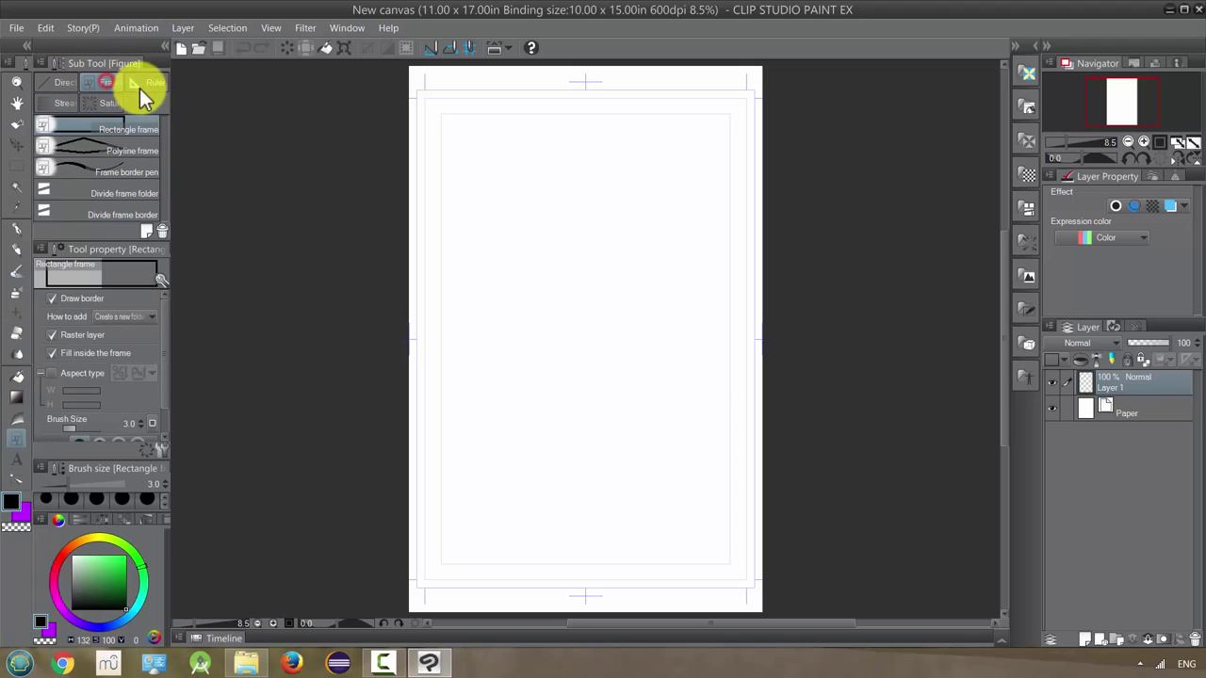
pyautogui.click(146, 85)
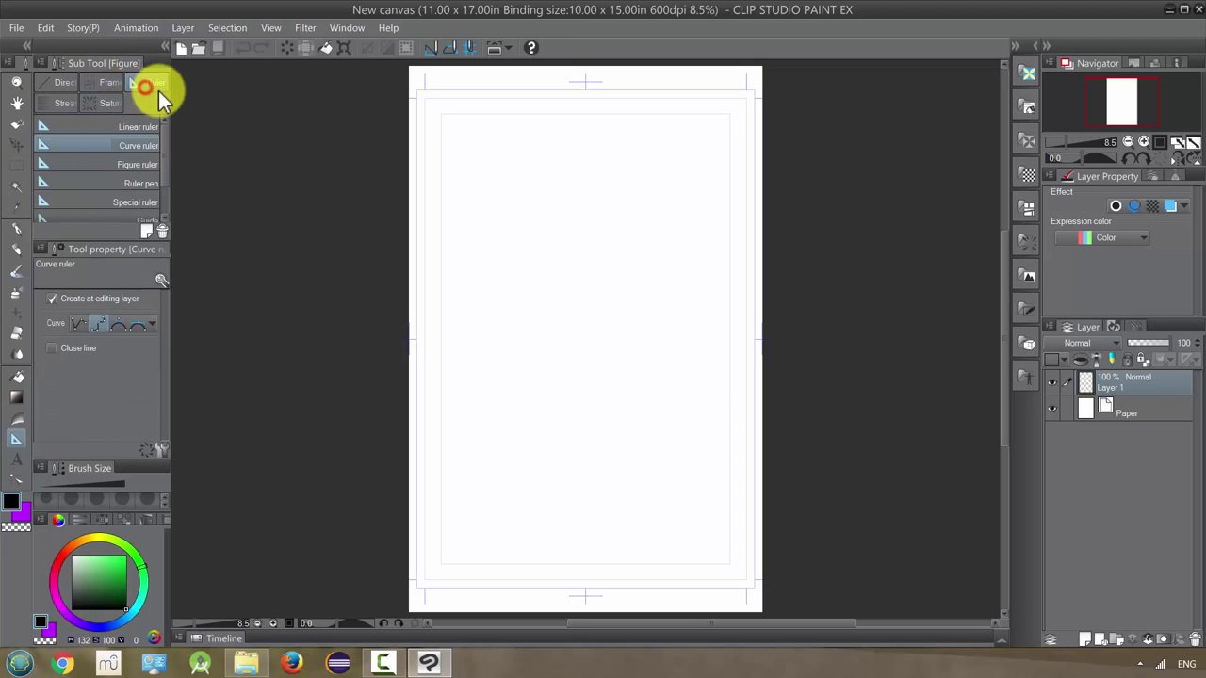
pyautogui.click(116, 130)
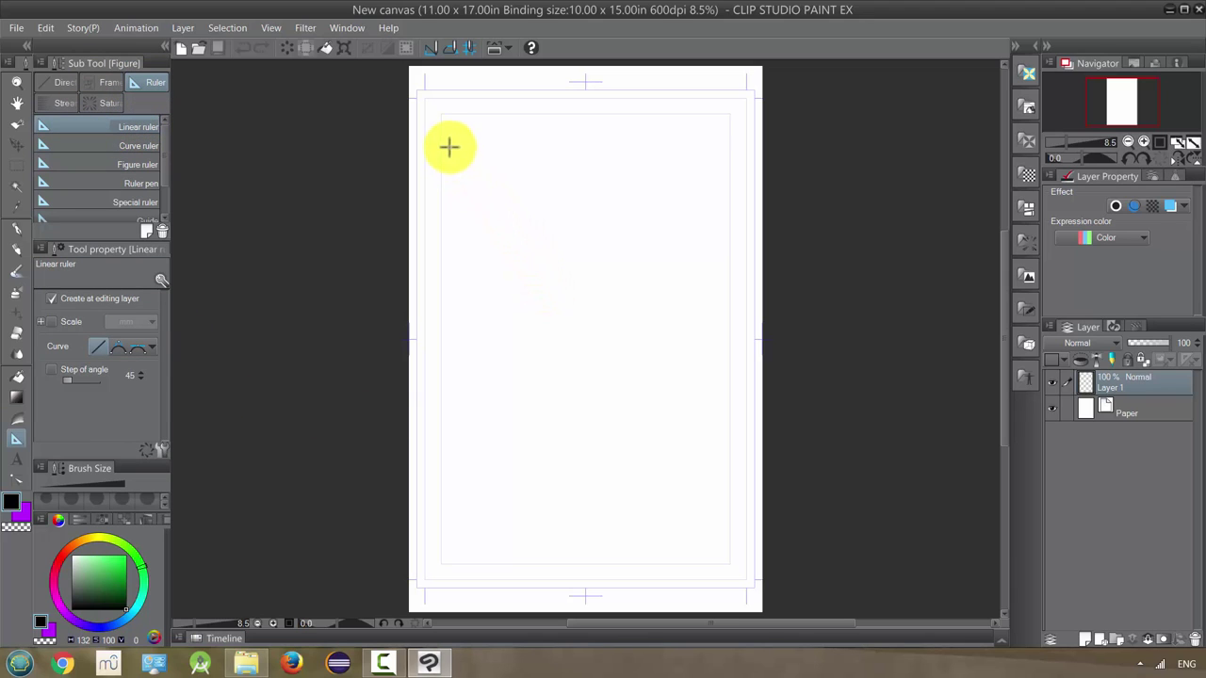
# Step: Place a diagonal linear ruler and ink a G-pen line snapped along it
pyautogui.moveTo(450, 146); pyautogui.dragTo(679, 321)
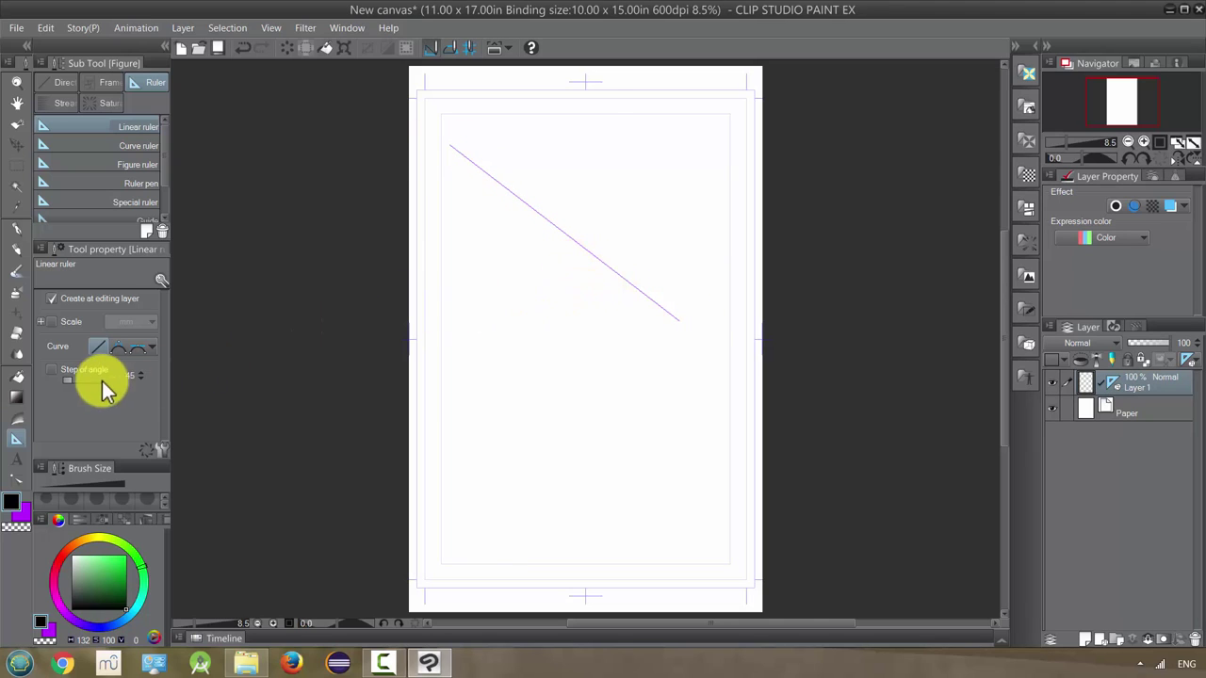
pyautogui.click(16, 229)
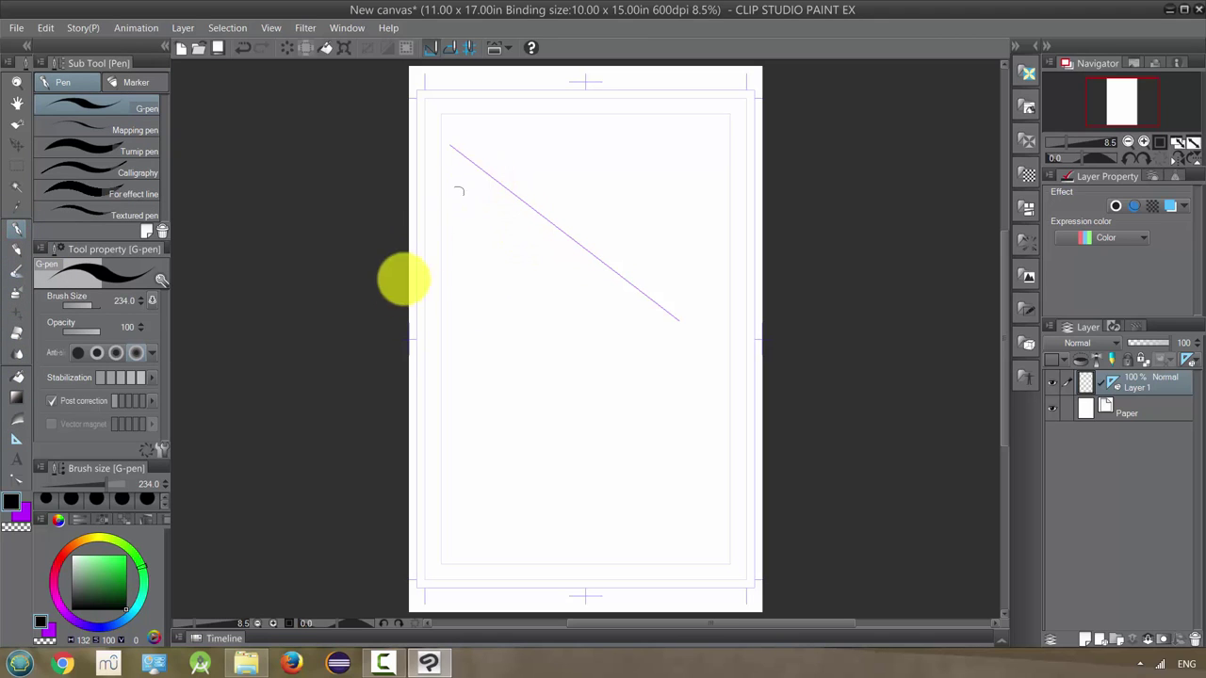
pyautogui.moveTo(472, 163)
pyautogui.mouseDown()
pyautogui.moveTo(679, 335)
pyautogui.moveTo(558, 235)
pyautogui.moveTo(491, 188)
pyautogui.mouseUp()
# Step: Draw several freehand curved G-pen strokes and re-ink the diagonal line thicker
pyautogui.moveTo(640, 142); pyautogui.dragTo(693, 214)
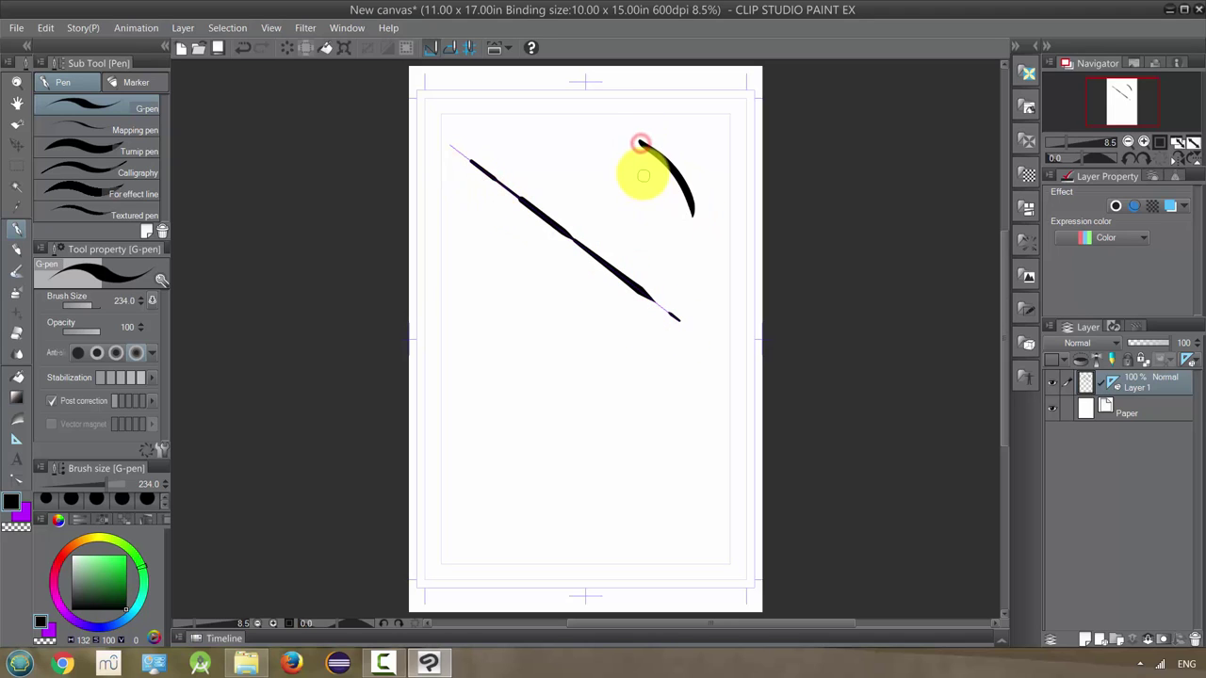
pyautogui.moveTo(624, 169)
pyautogui.mouseDown()
pyautogui.moveTo(665, 248)
pyautogui.moveTo(733, 294)
pyautogui.mouseUp()
pyautogui.moveTo(732, 313)
pyautogui.mouseDown()
pyautogui.moveTo(724, 380)
pyautogui.moveTo(671, 471)
pyautogui.mouseUp()
pyautogui.moveTo(584, 382); pyautogui.dragTo(604, 471)
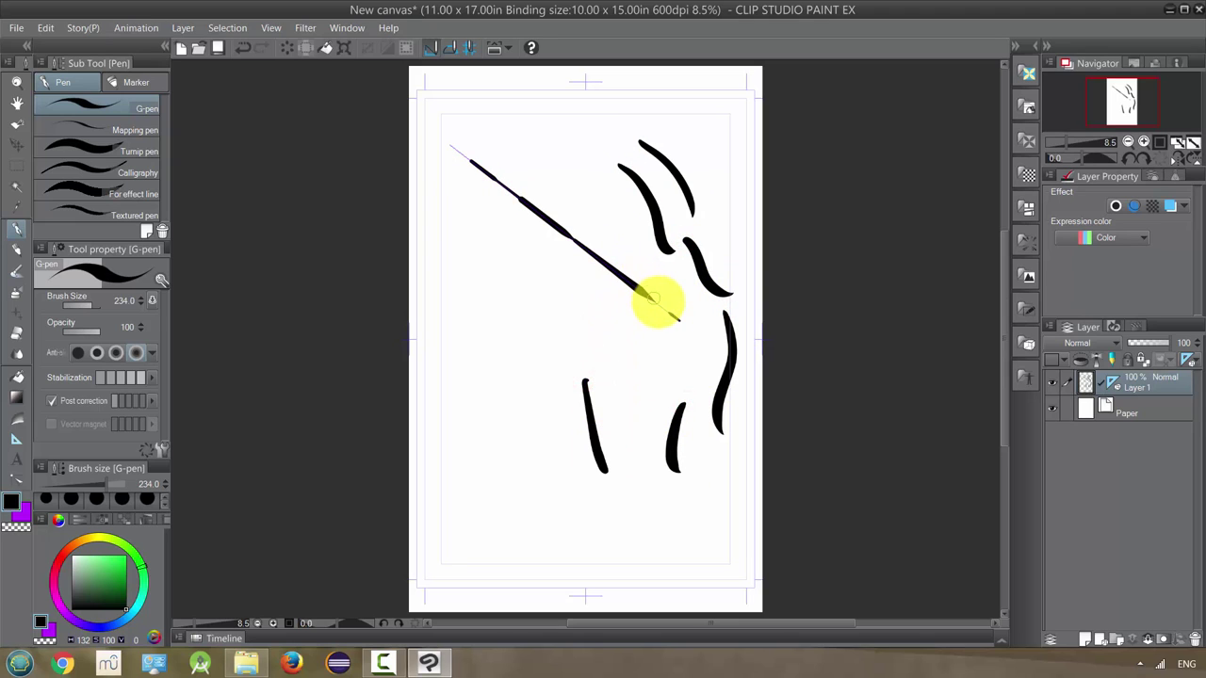
pyautogui.moveTo(667, 313)
pyautogui.mouseDown()
pyautogui.moveTo(419, 131)
pyautogui.moveTo(609, 250)
pyautogui.moveTo(609, 275)
pyautogui.moveTo(700, 378)
pyautogui.moveTo(662, 407)
pyautogui.mouseUp()
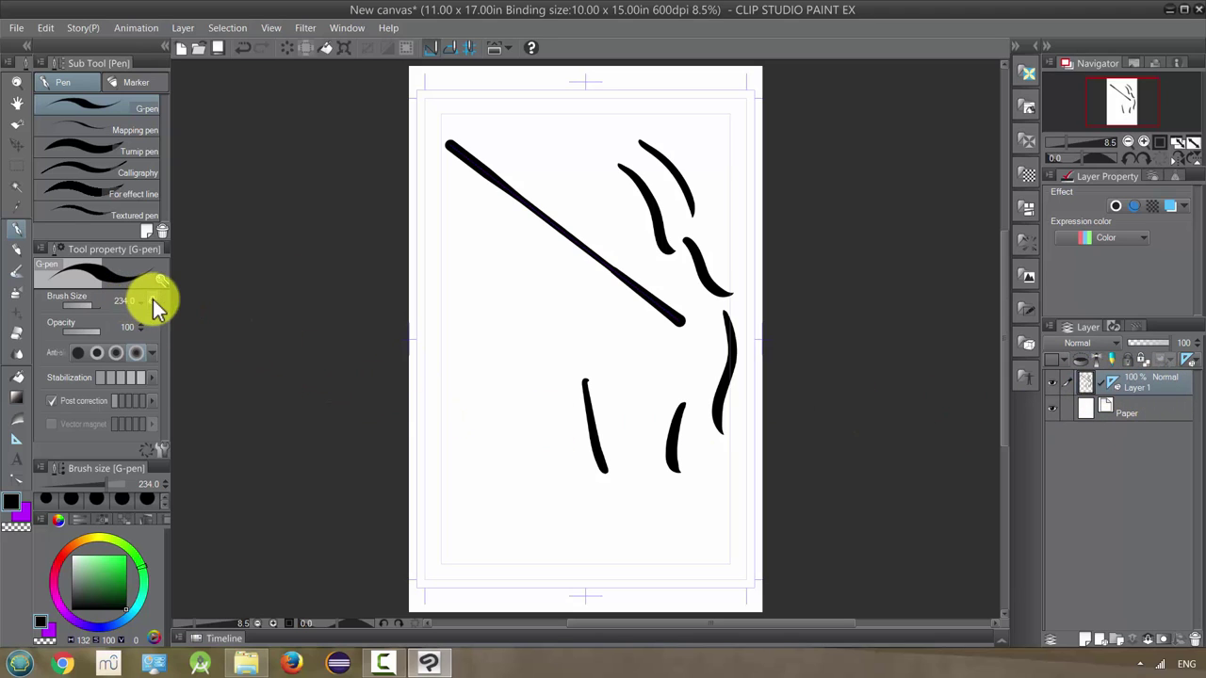
# Step: With Create at editing layer off, add a vertical ruler and two diagonal rulers below it
pyautogui.click(16, 439)
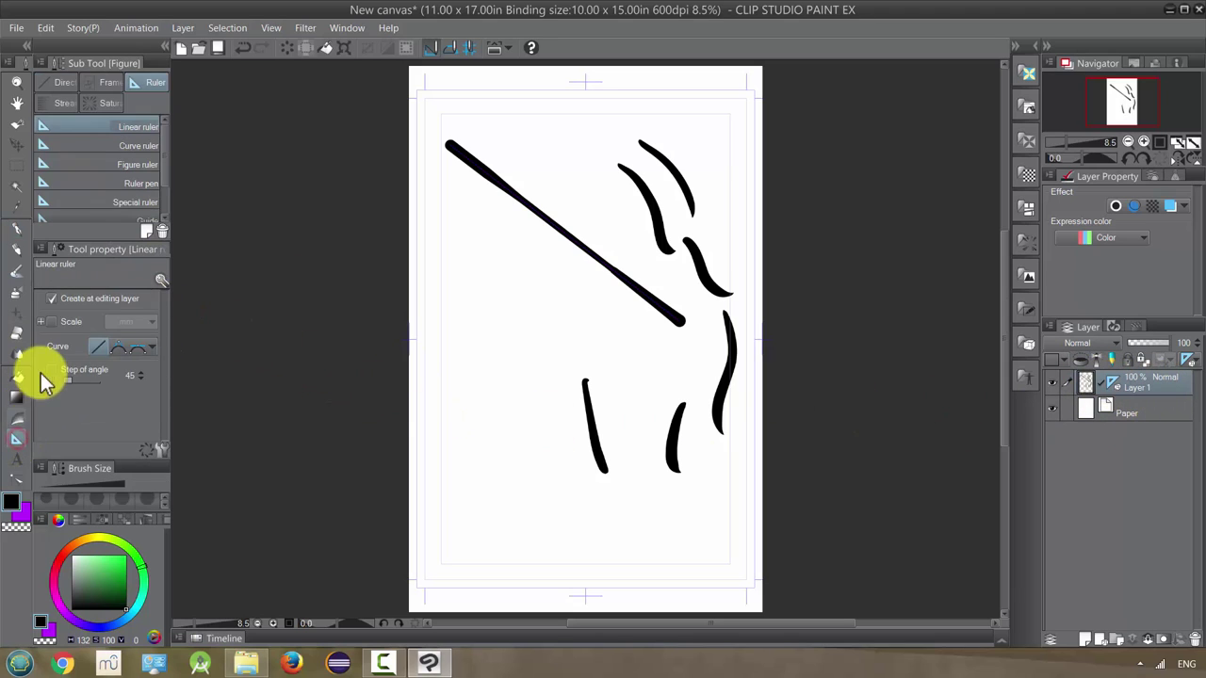
pyautogui.click(53, 299)
pyautogui.moveTo(468, 242); pyautogui.dragTo(473, 433)
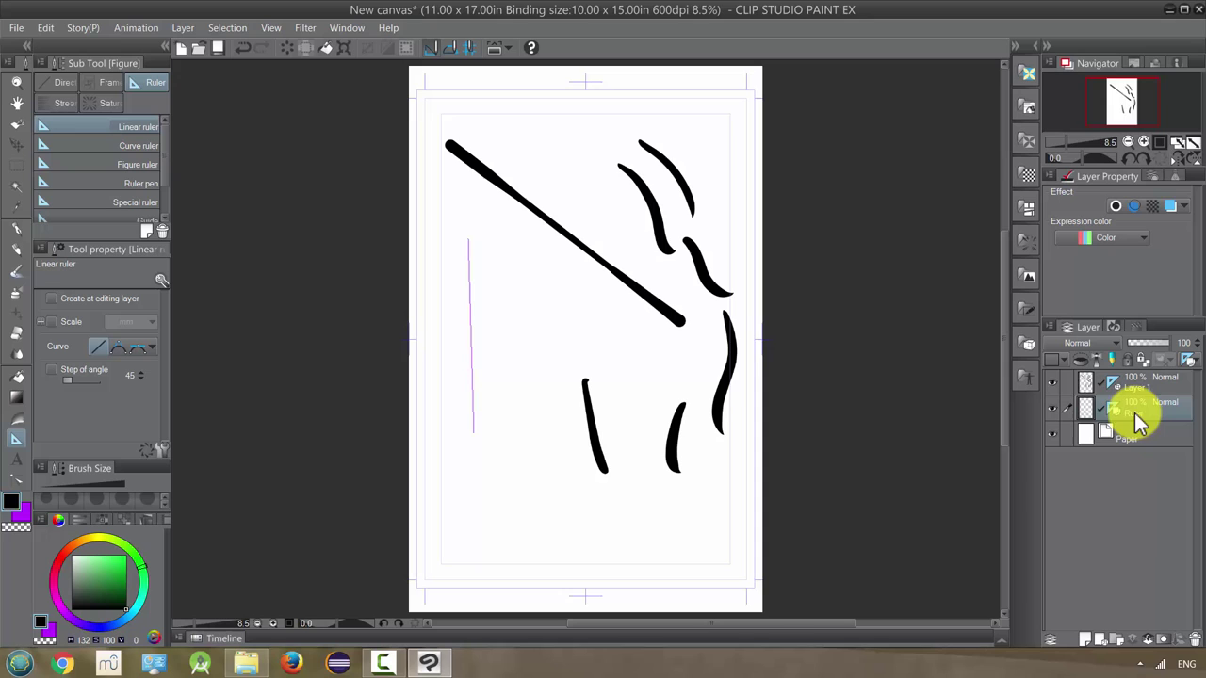
pyautogui.moveTo(552, 355); pyautogui.dragTo(517, 497)
pyautogui.moveTo(588, 477); pyautogui.dragTo(521, 567)
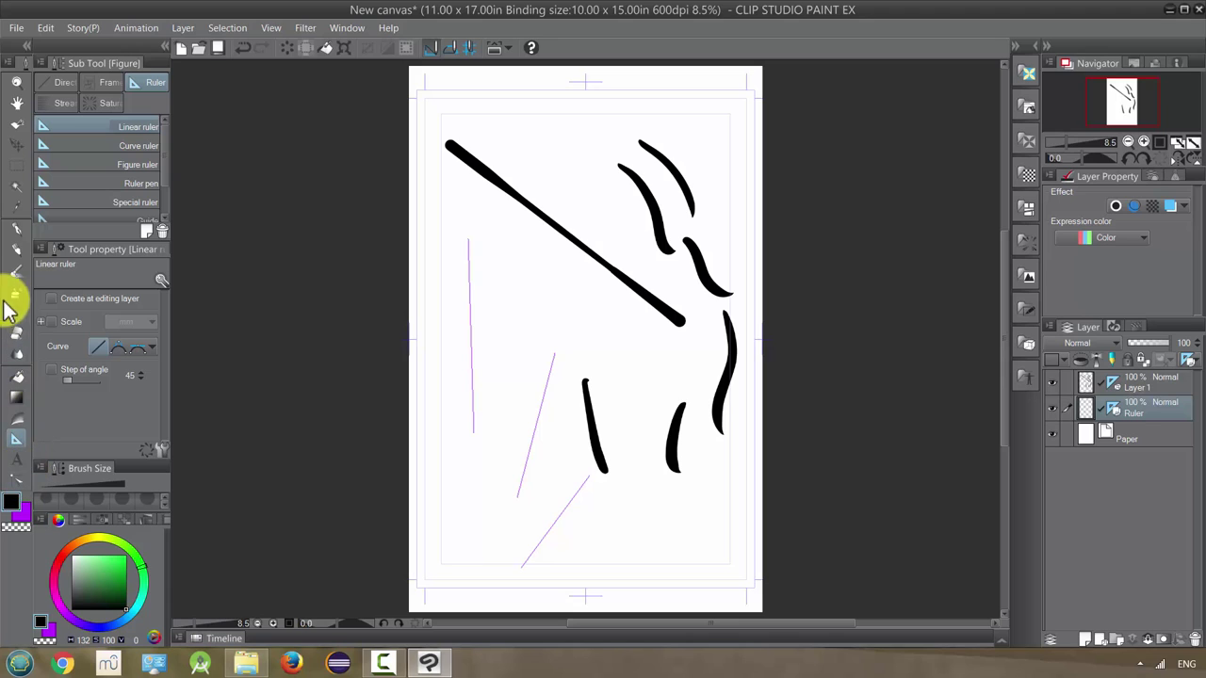
# Step: Ink G-pen lines along the middle diagonal, vertical and lower diagonal rulers
pyautogui.click(17, 229)
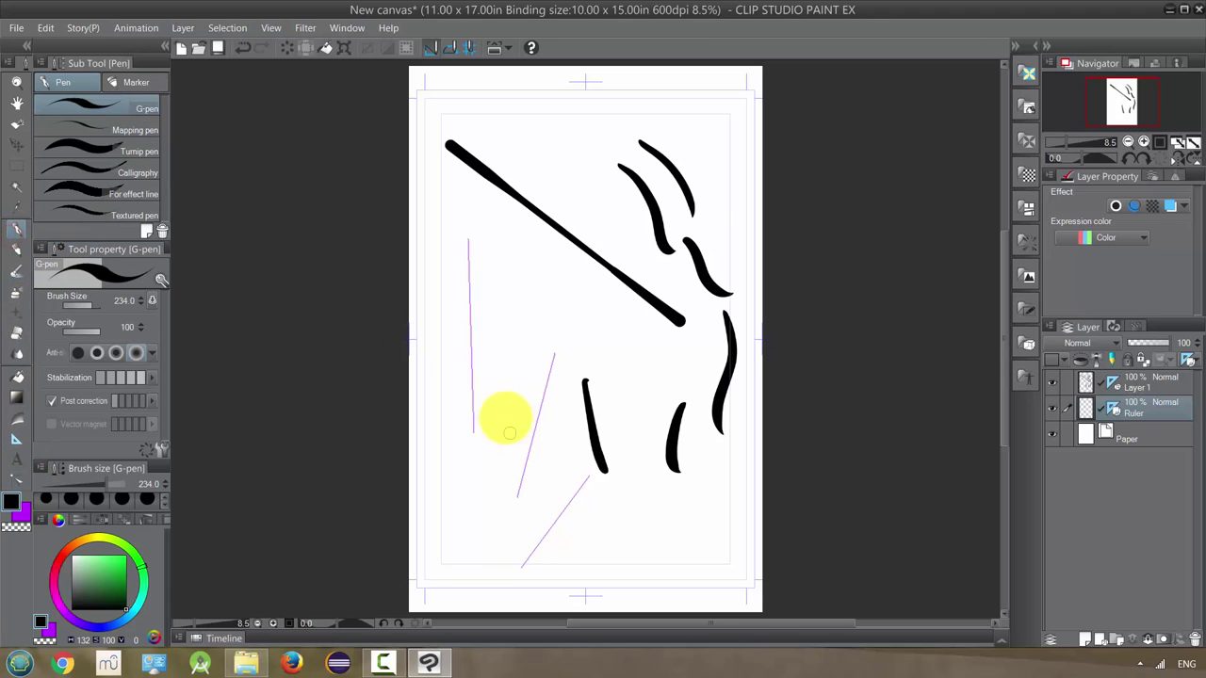
pyautogui.moveTo(546, 358); pyautogui.dragTo(516, 499)
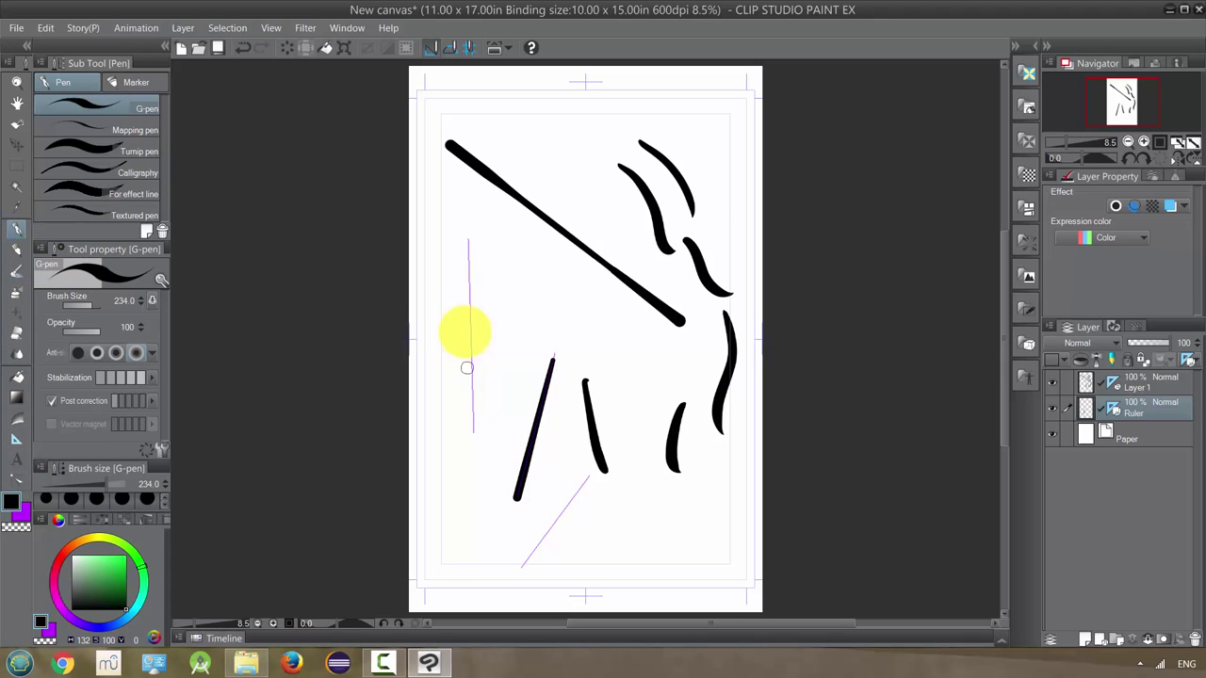
pyautogui.moveTo(466, 291); pyautogui.dragTo(472, 435)
pyautogui.moveTo(586, 480); pyautogui.dragTo(518, 569)
pyautogui.moveTo(492, 351)
pyautogui.mouseDown()
pyautogui.moveTo(463, 277)
pyautogui.moveTo(468, 197)
pyautogui.mouseUp()
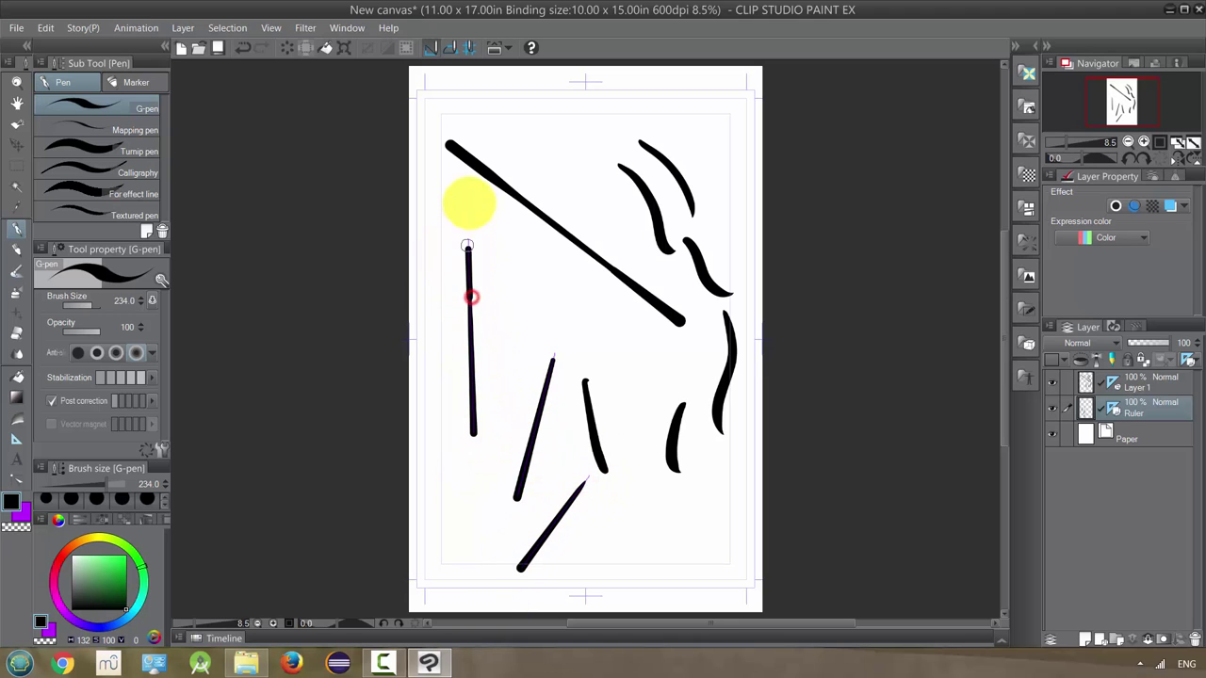
# Step: Draw a wavy line beside the diagonal stroke and re-ink the lower vertical line
pyautogui.moveTo(526, 253)
pyautogui.mouseDown()
pyautogui.moveTo(522, 337)
pyautogui.moveTo(494, 381)
pyautogui.mouseUp()
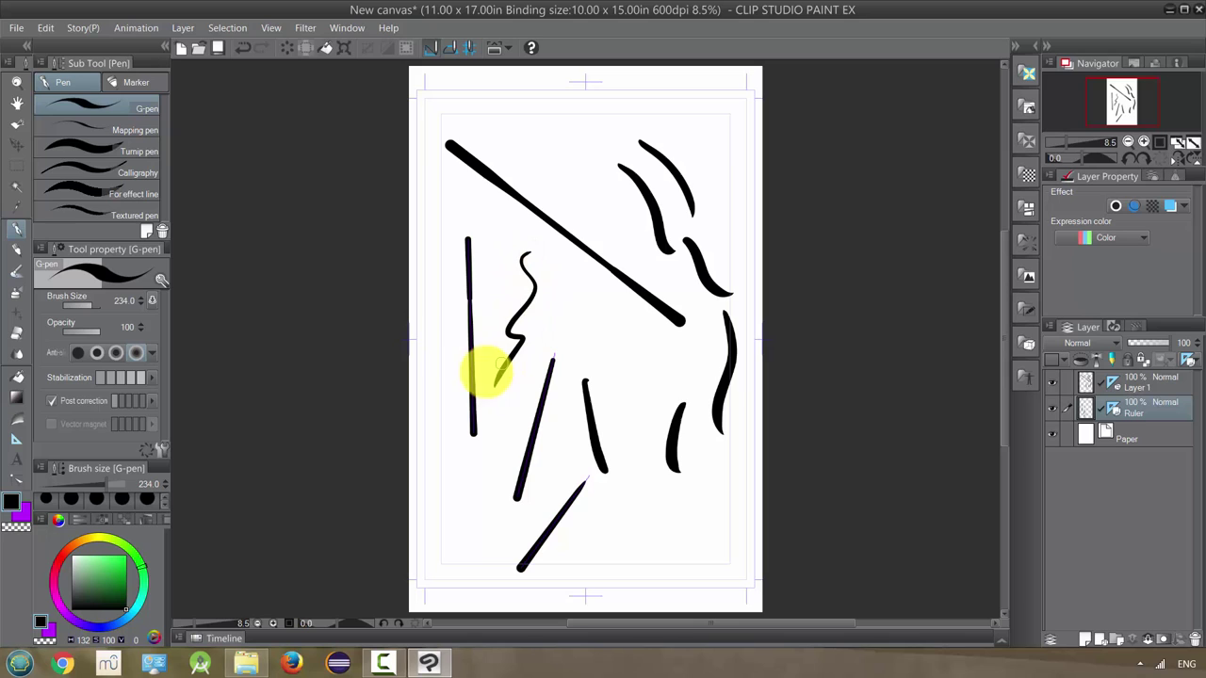
pyautogui.click(449, 364)
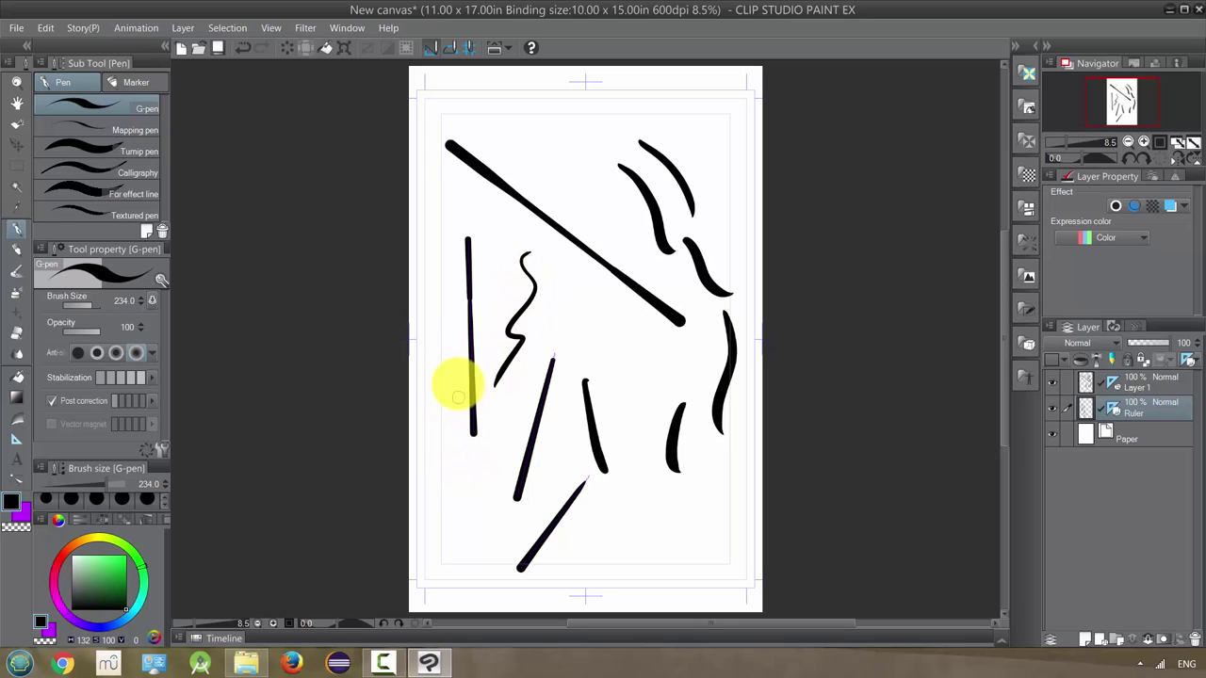
pyautogui.click(455, 364)
pyautogui.moveTo(452, 374); pyautogui.dragTo(452, 417)
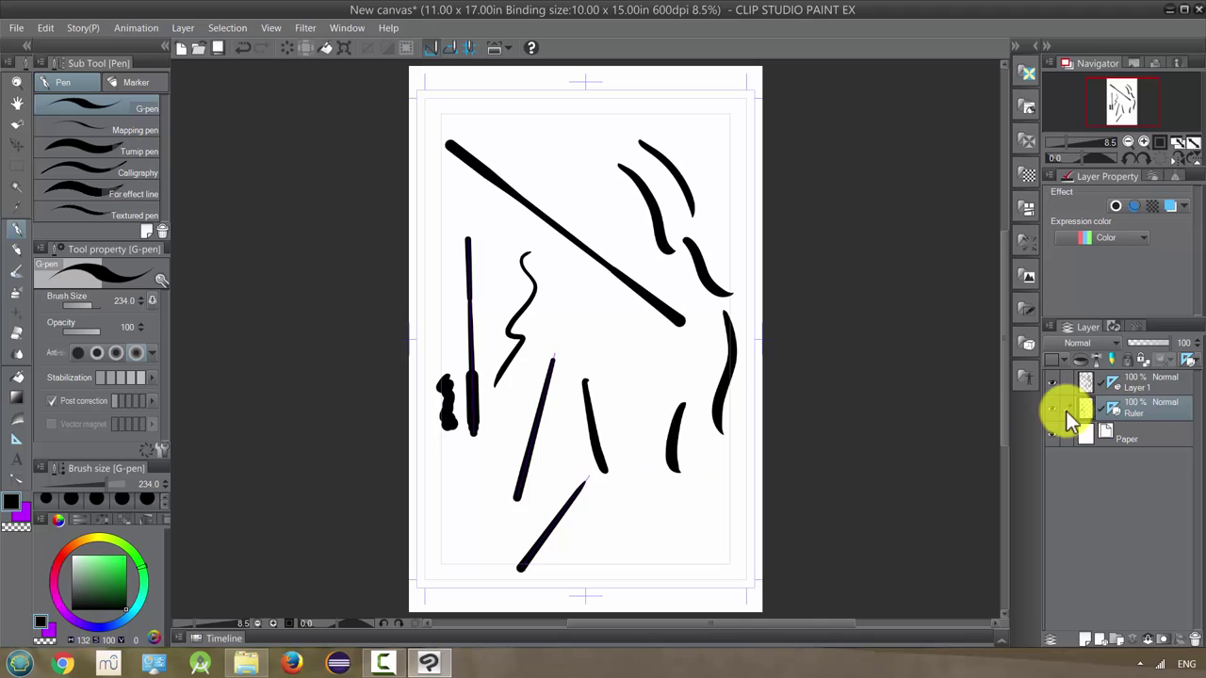
# Step: Toggle the Ruler layer's visibility off and on, then drag it away to delete it
pyautogui.click(1051, 409)
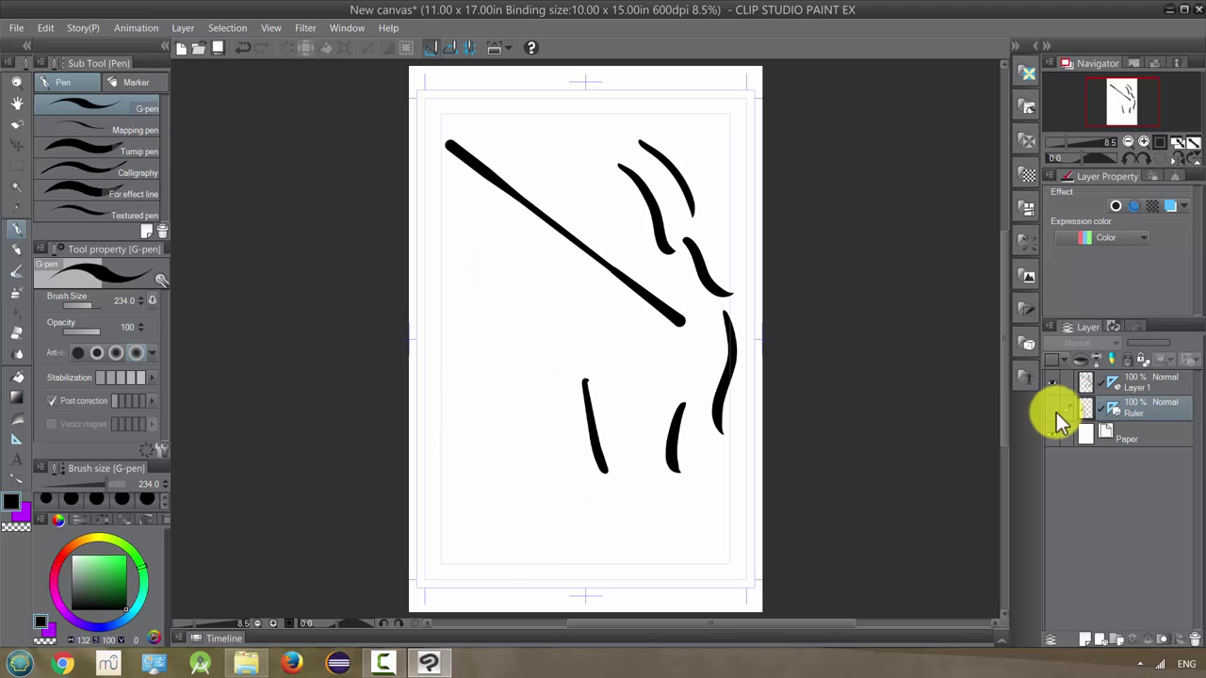
pyautogui.click(1051, 409)
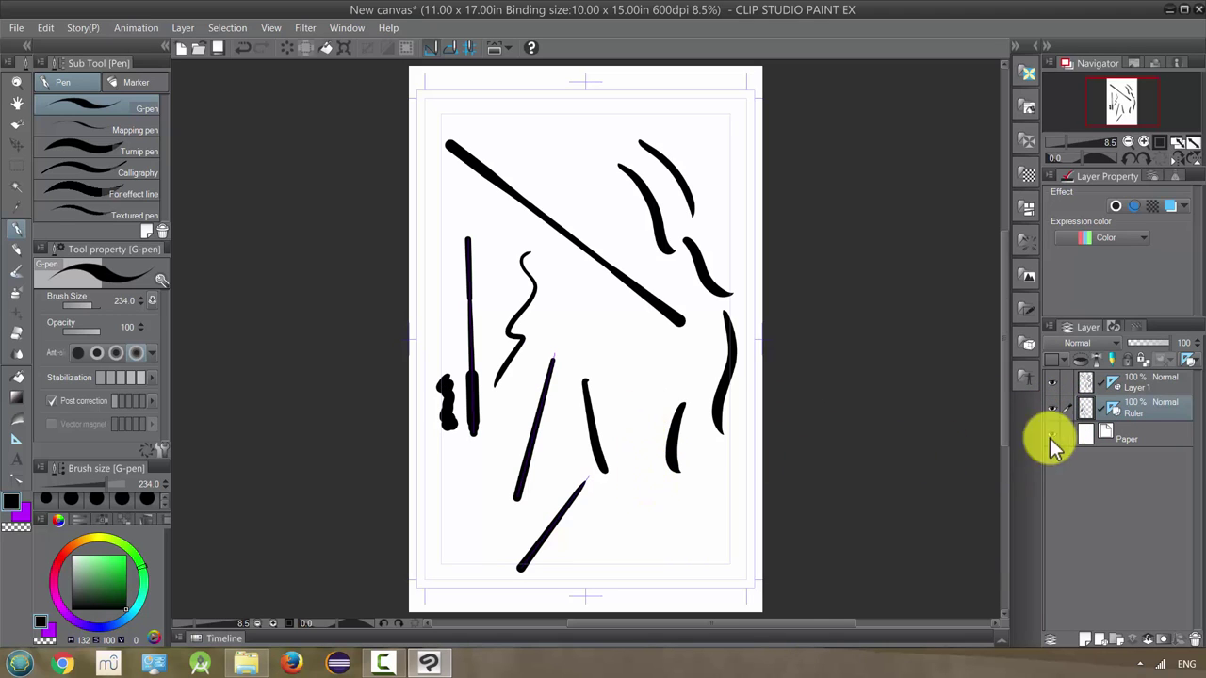
pyautogui.keyDown('ctrl'); pyautogui.click(1134, 390); pyautogui.keyUp('ctrl')
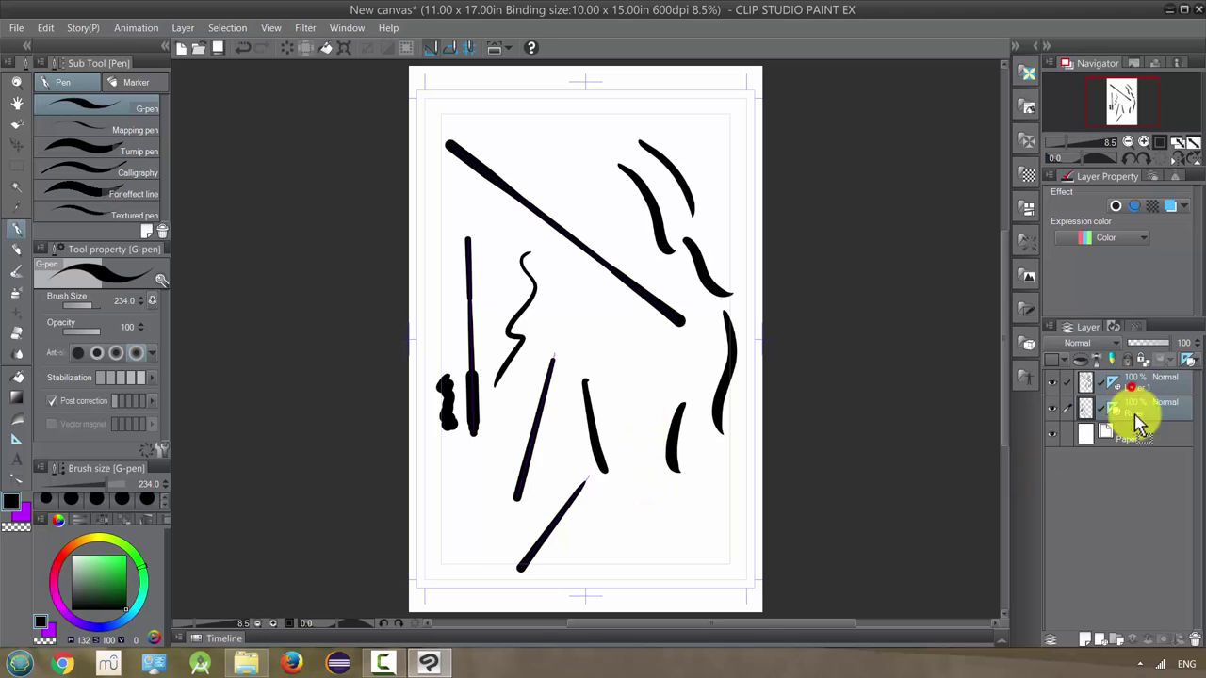
pyautogui.moveTo(1136, 407); pyautogui.dragTo(1196, 642)
# Step: Add a new empty layer and choose the Curve ruler
pyautogui.click(1084, 639)
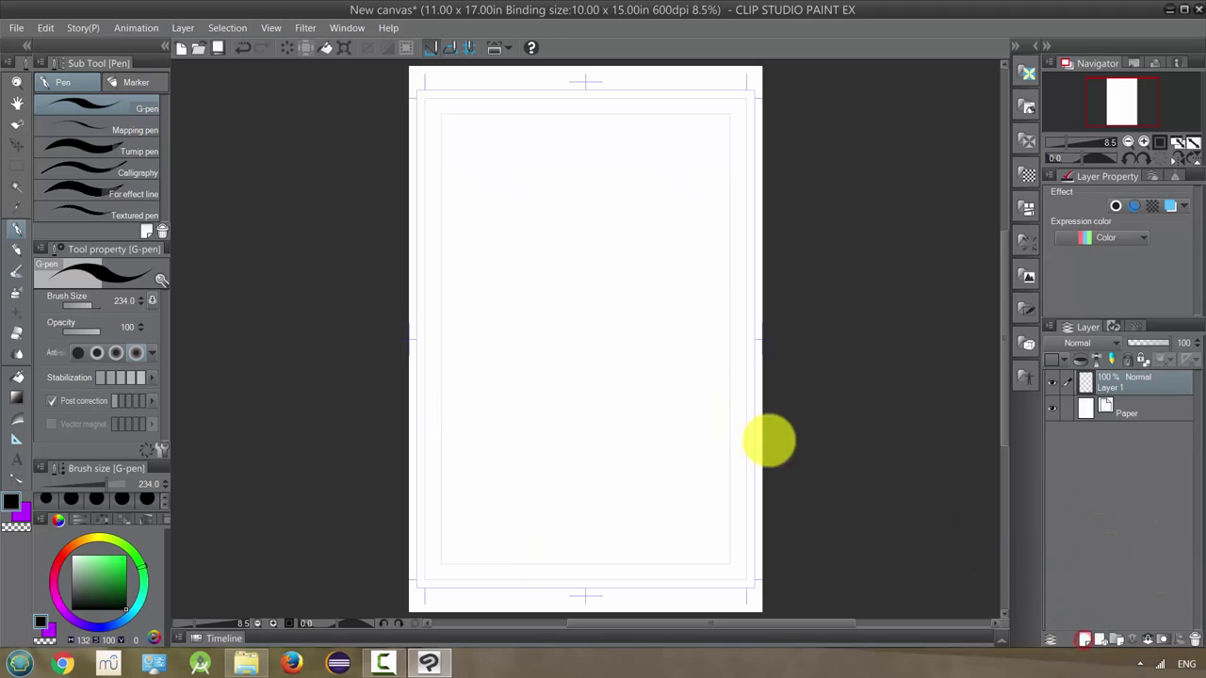
pyautogui.click(15, 439)
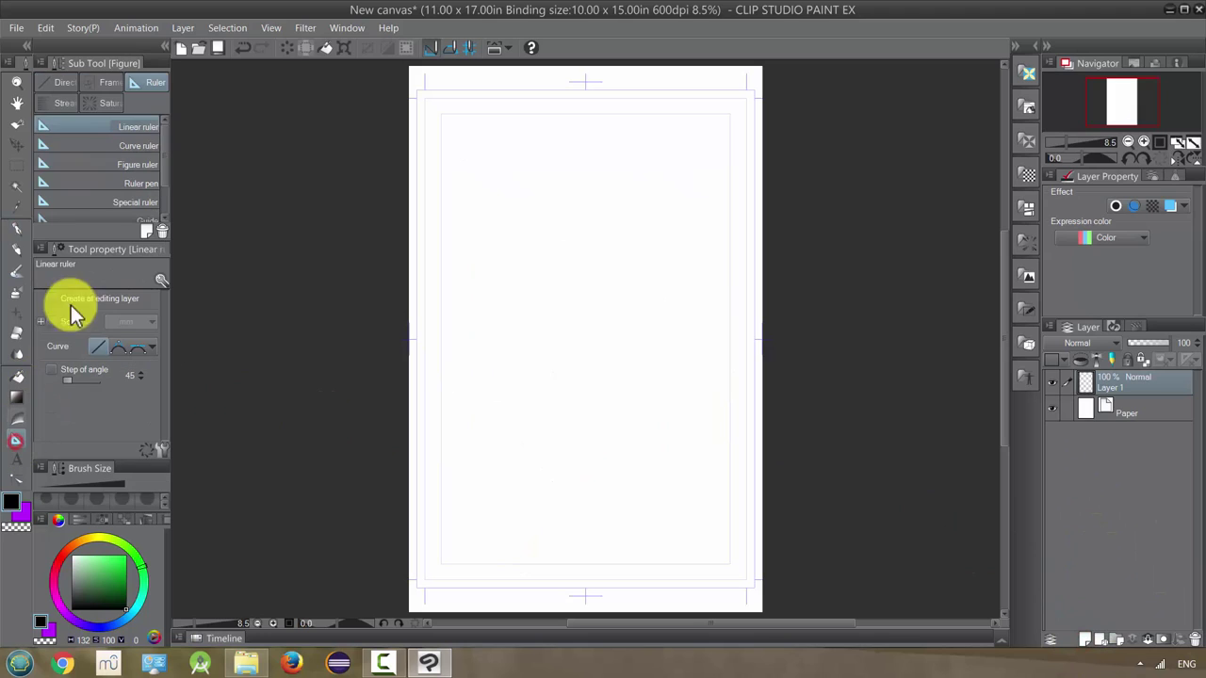
pyautogui.click(113, 146)
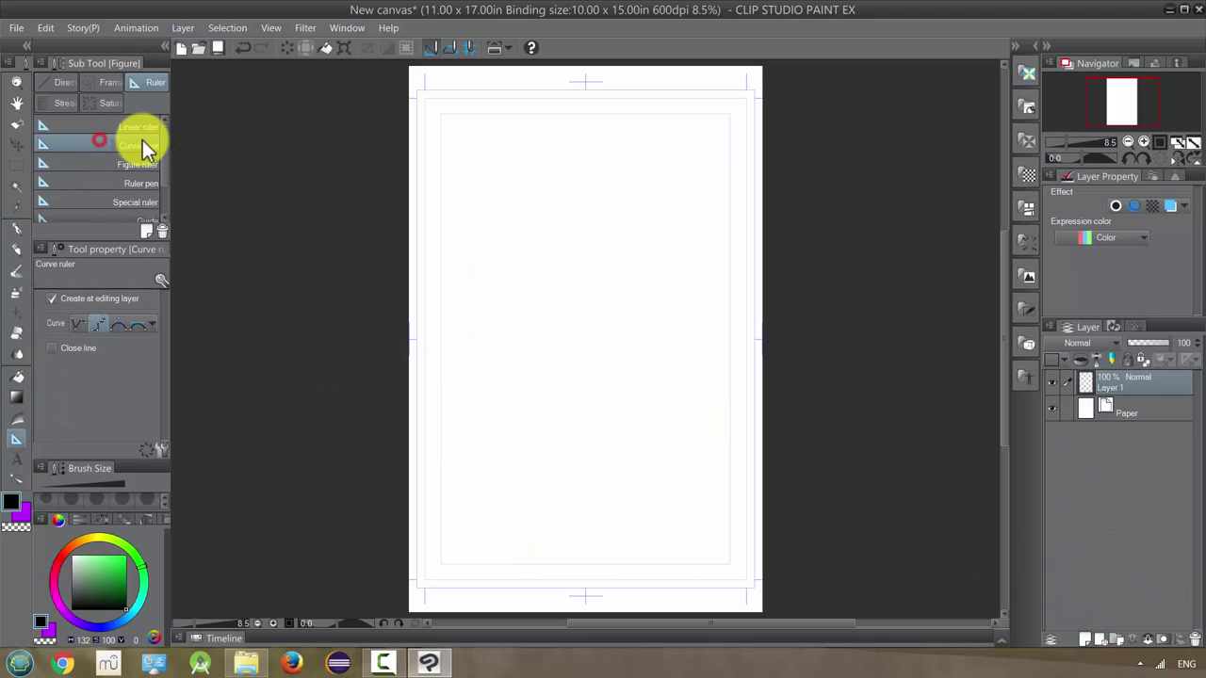
# Step: Plot a winding curve ruler from the upper left, across the top, down to the lower middle
pyautogui.click(465, 193)
pyautogui.click(486, 131)
pyautogui.click(611, 110)
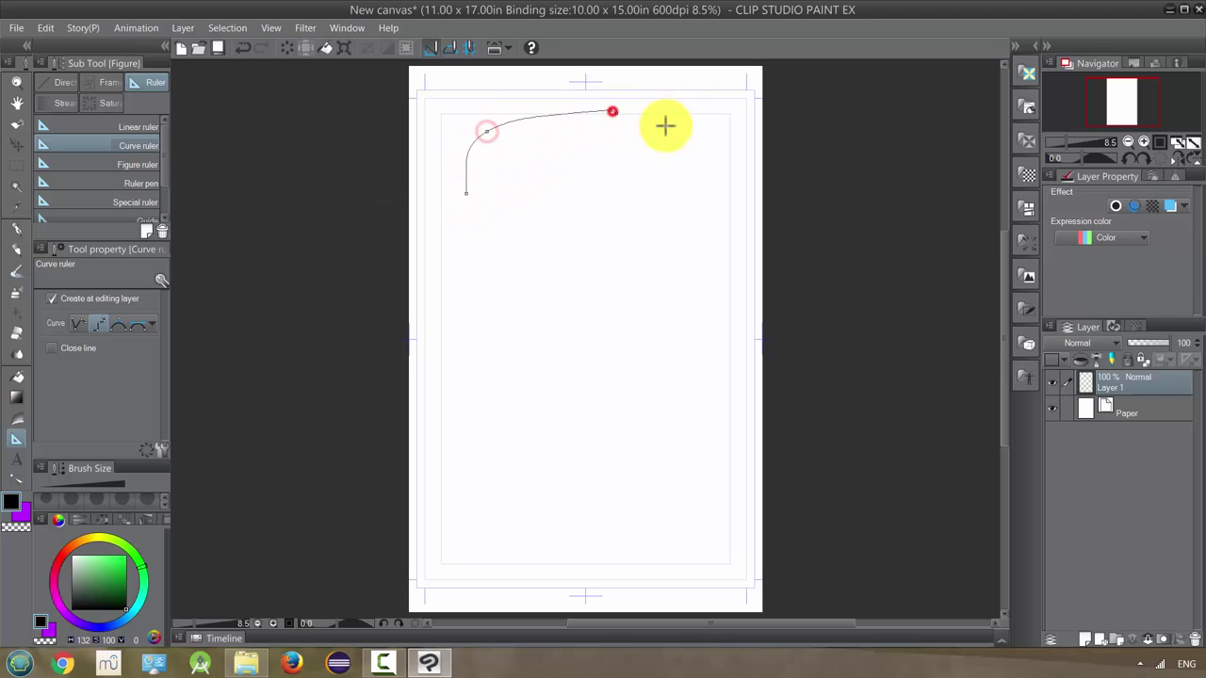
pyautogui.click(698, 167)
pyautogui.click(666, 273)
pyautogui.click(586, 287)
pyautogui.click(548, 379)
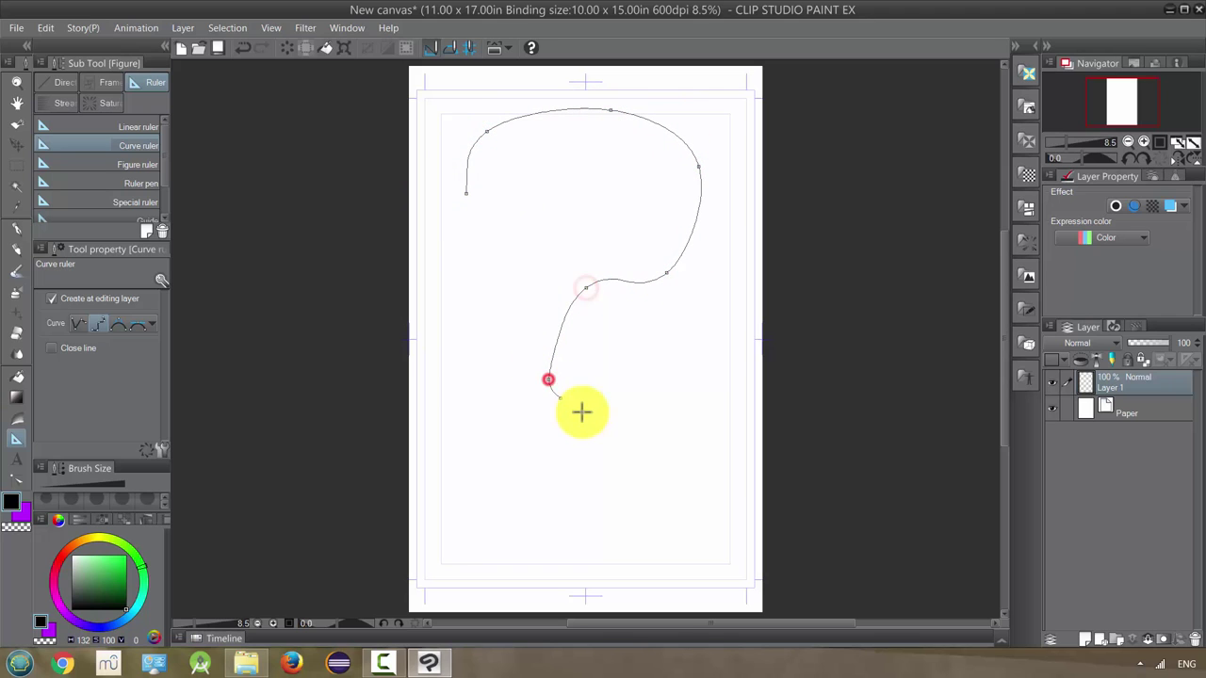
pyautogui.click(624, 442)
pyautogui.doubleClick(570, 517)
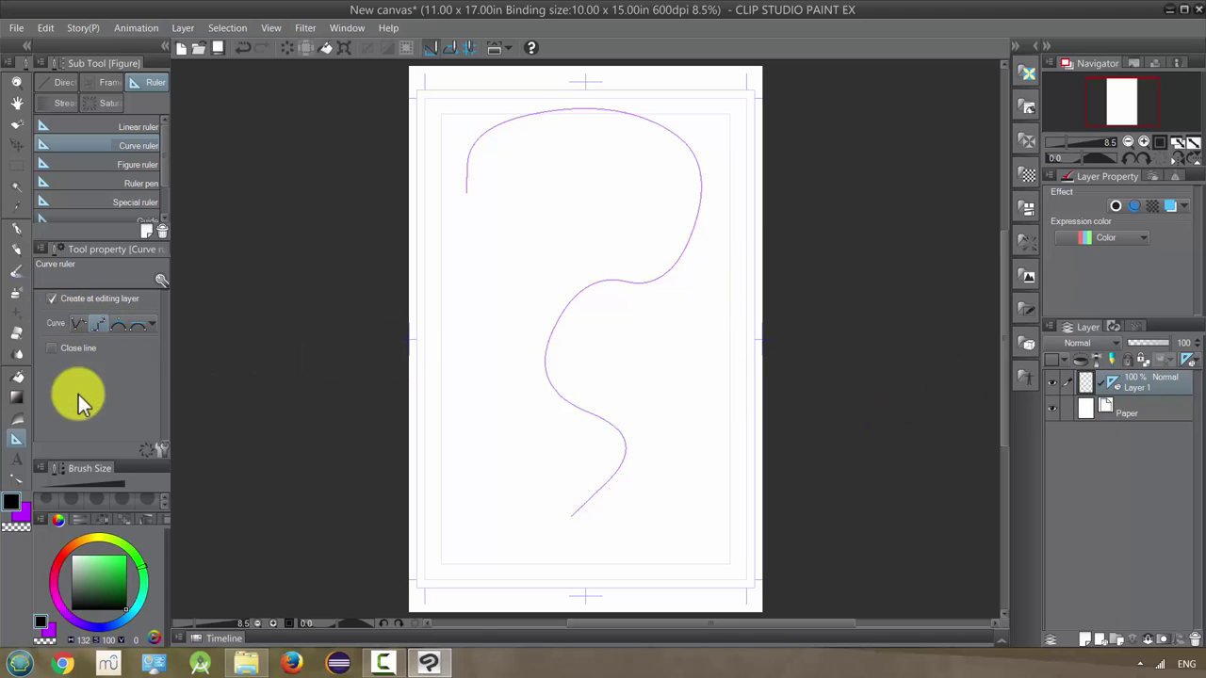
# Step: Trace the full curve ruler with a thick black Mechanical pencil line
pyautogui.click(16, 252)
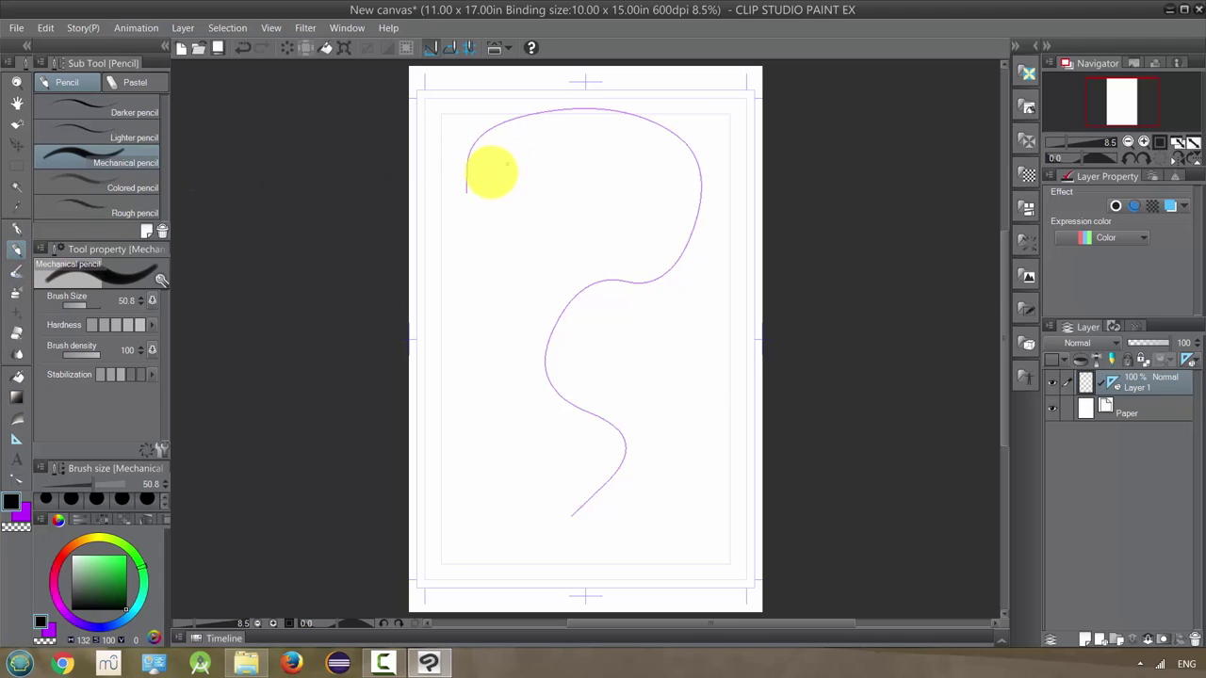
pyautogui.moveTo(466, 168)
pyautogui.mouseDown()
pyautogui.moveTo(467, 188)
pyautogui.moveTo(546, 126)
pyautogui.moveTo(681, 188)
pyautogui.moveTo(665, 237)
pyautogui.moveTo(565, 295)
pyautogui.moveTo(552, 390)
pyautogui.moveTo(581, 411)
pyautogui.moveTo(595, 473)
pyautogui.moveTo(571, 515)
pyautogui.mouseUp()
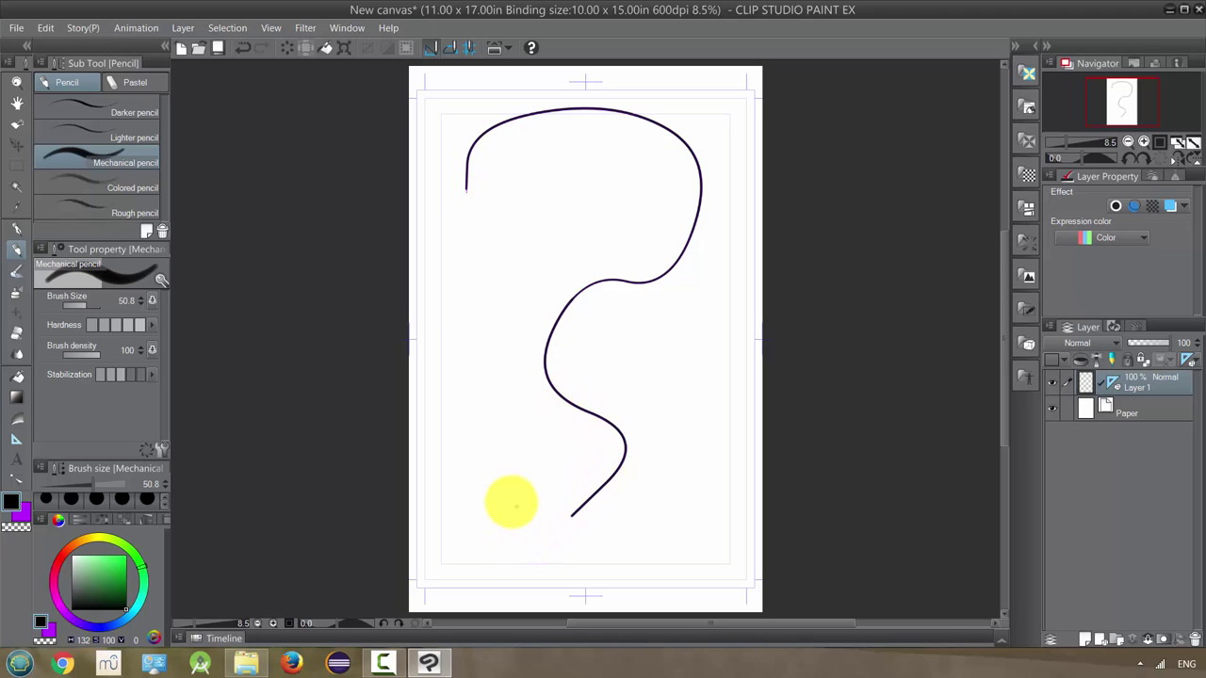
pyautogui.click(17, 439)
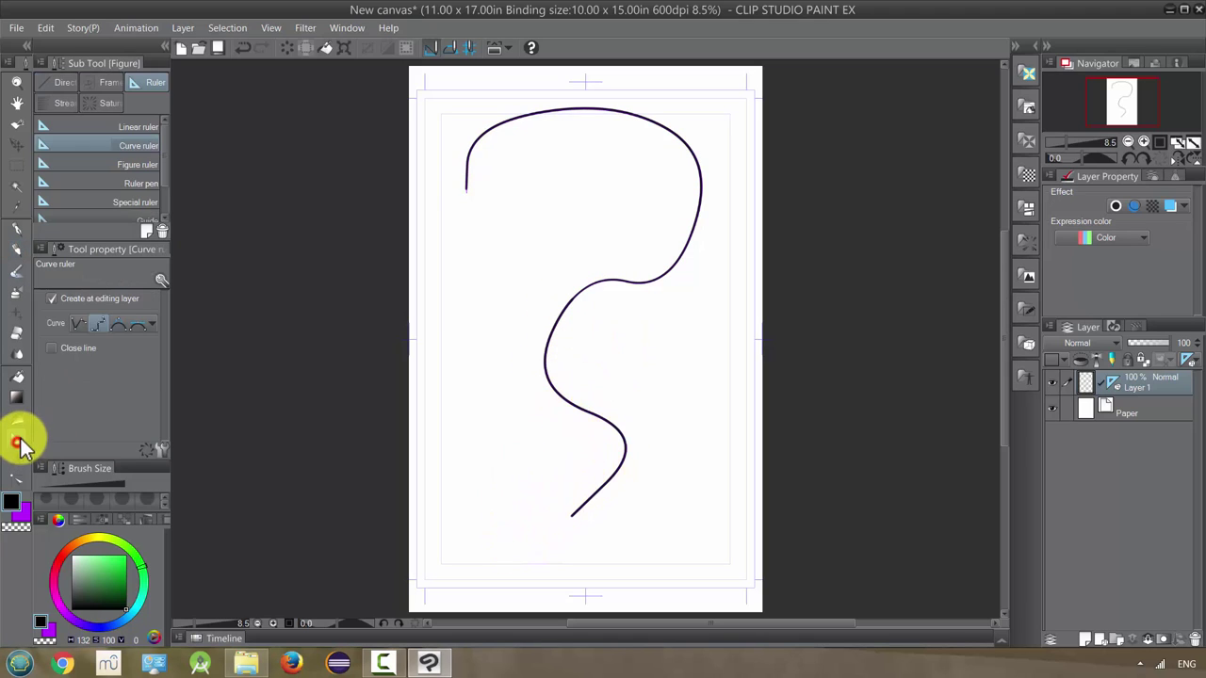
# Step: Drag out an ellipse figure ruler left of the curve and reselect the Mechanical pencil
pyautogui.click(124, 166)
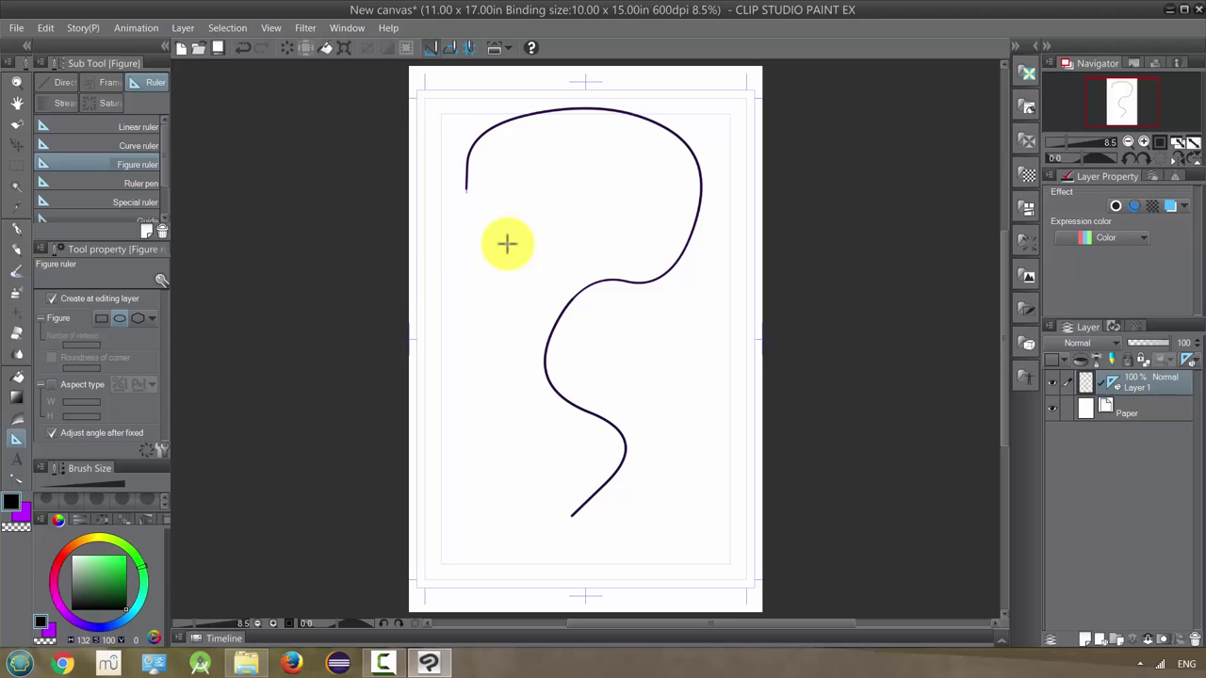
pyautogui.moveTo(448, 235); pyautogui.dragTo(535, 318)
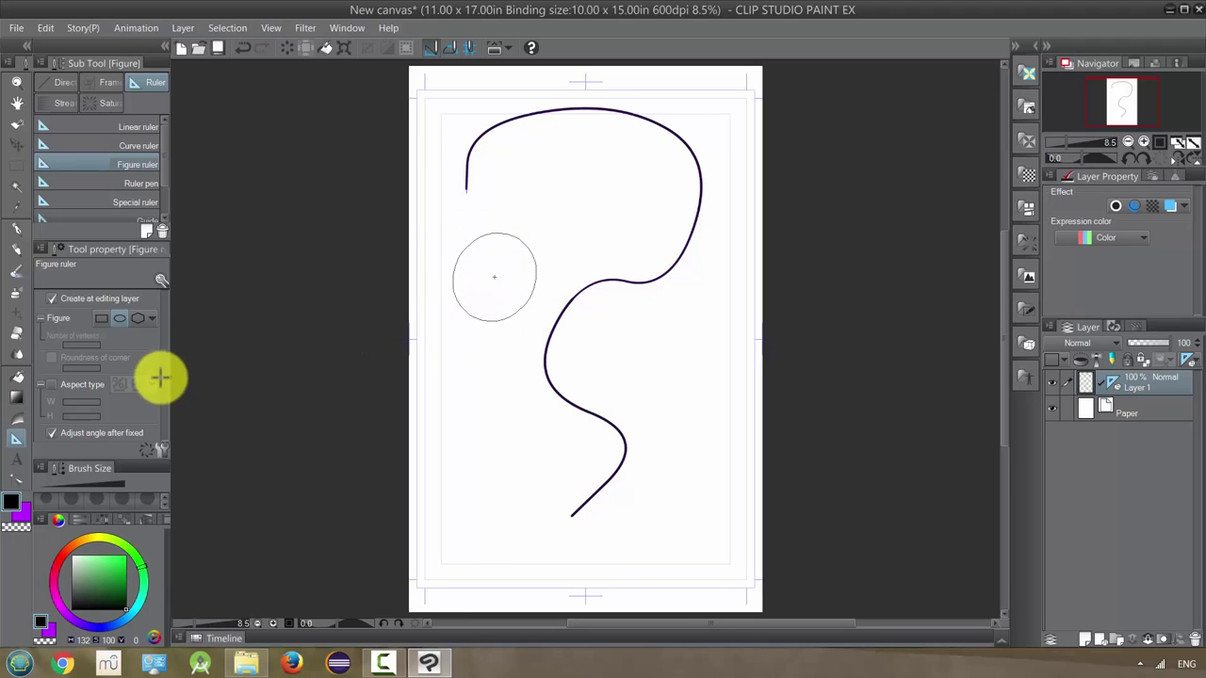
pyautogui.hscroll(-1, 550, 261)
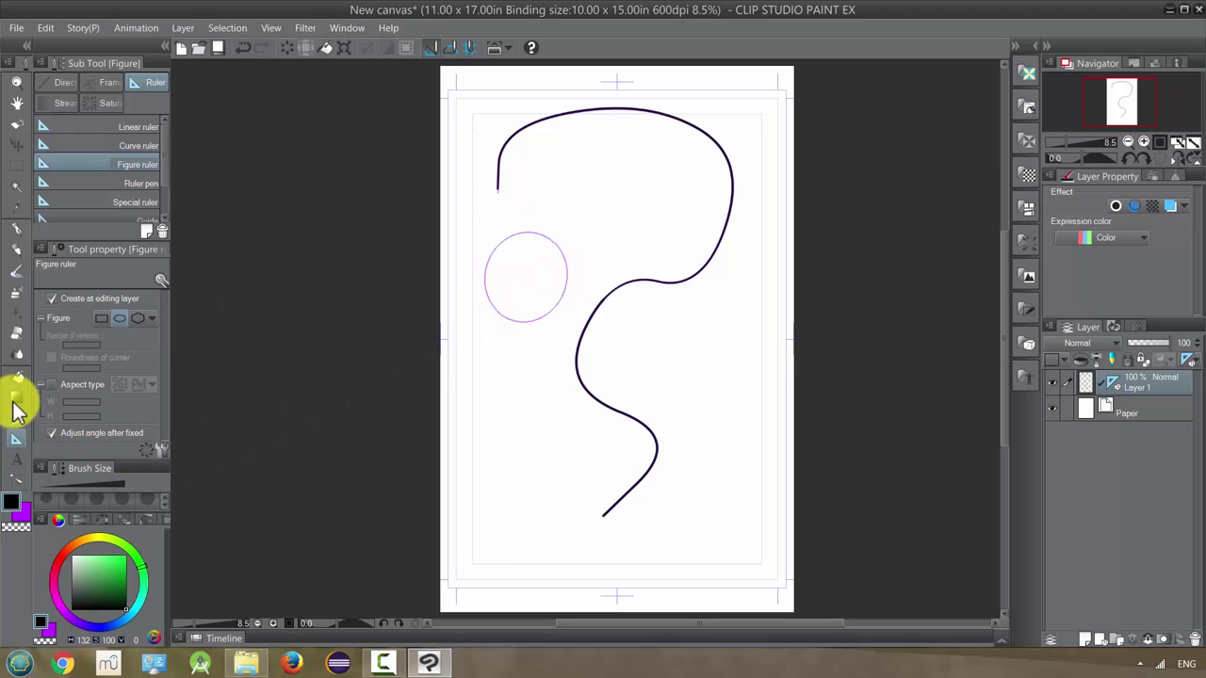
pyautogui.click(17, 268)
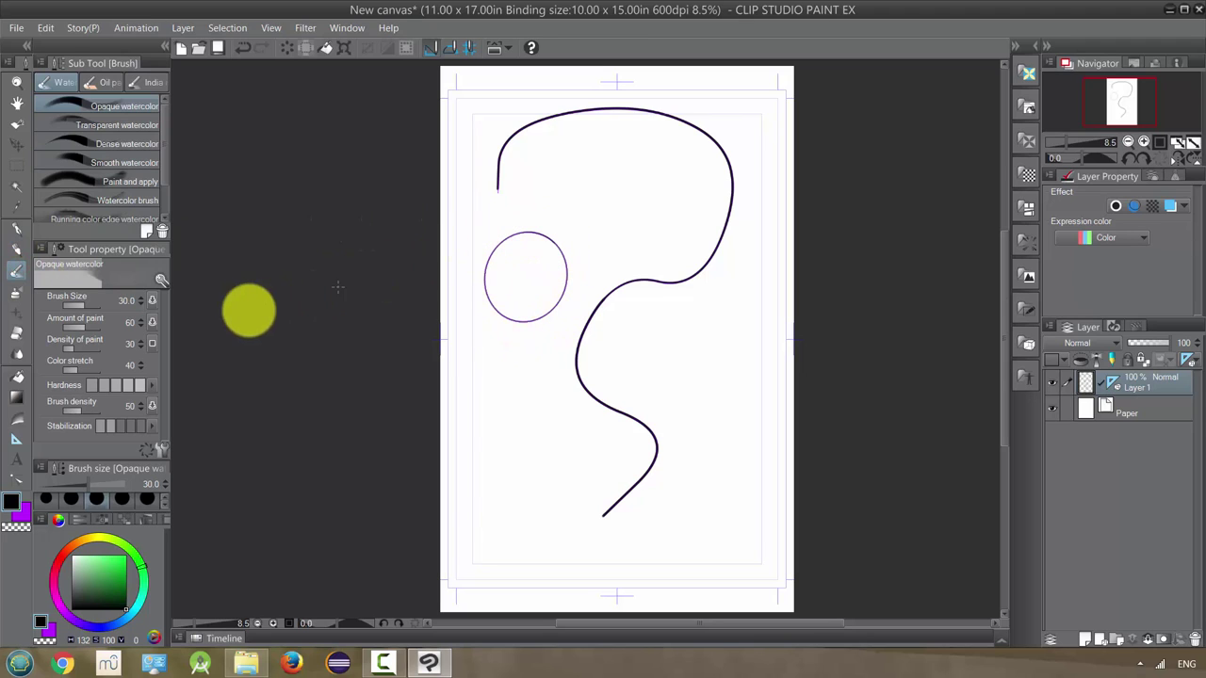
pyautogui.click(16, 248)
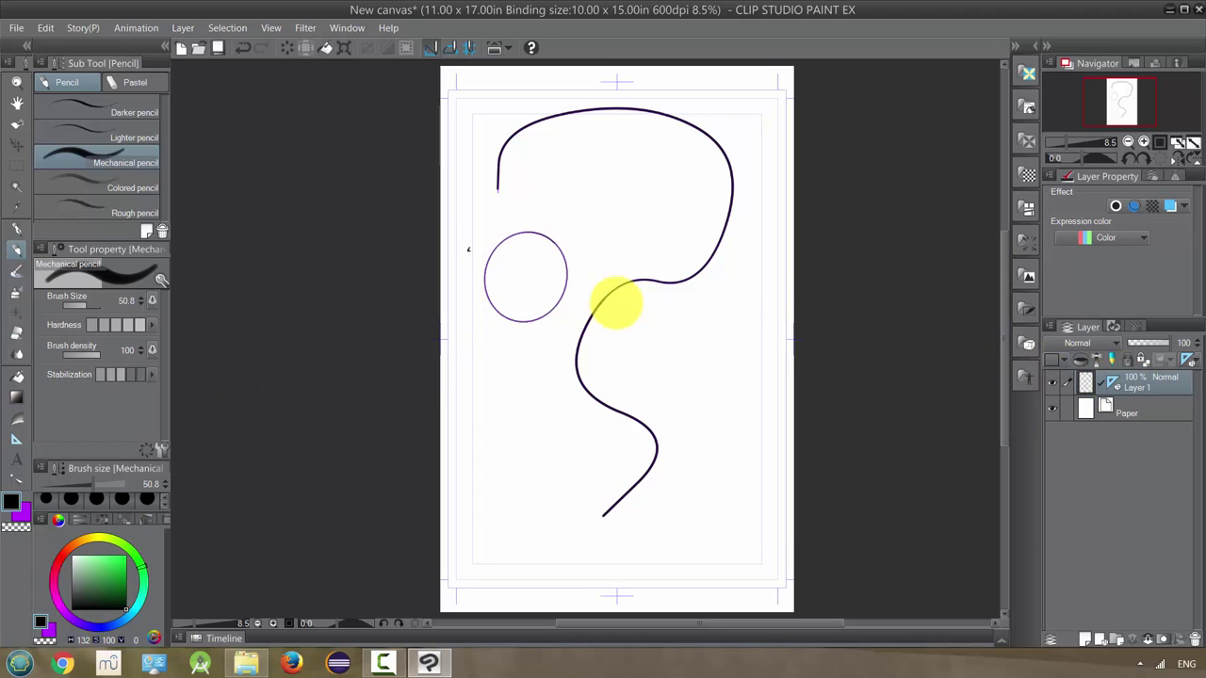
# Step: Turn off Show Ruler for Layer 1, then delete its rulers with the Delete button
pyautogui.rightClick(1113, 382)
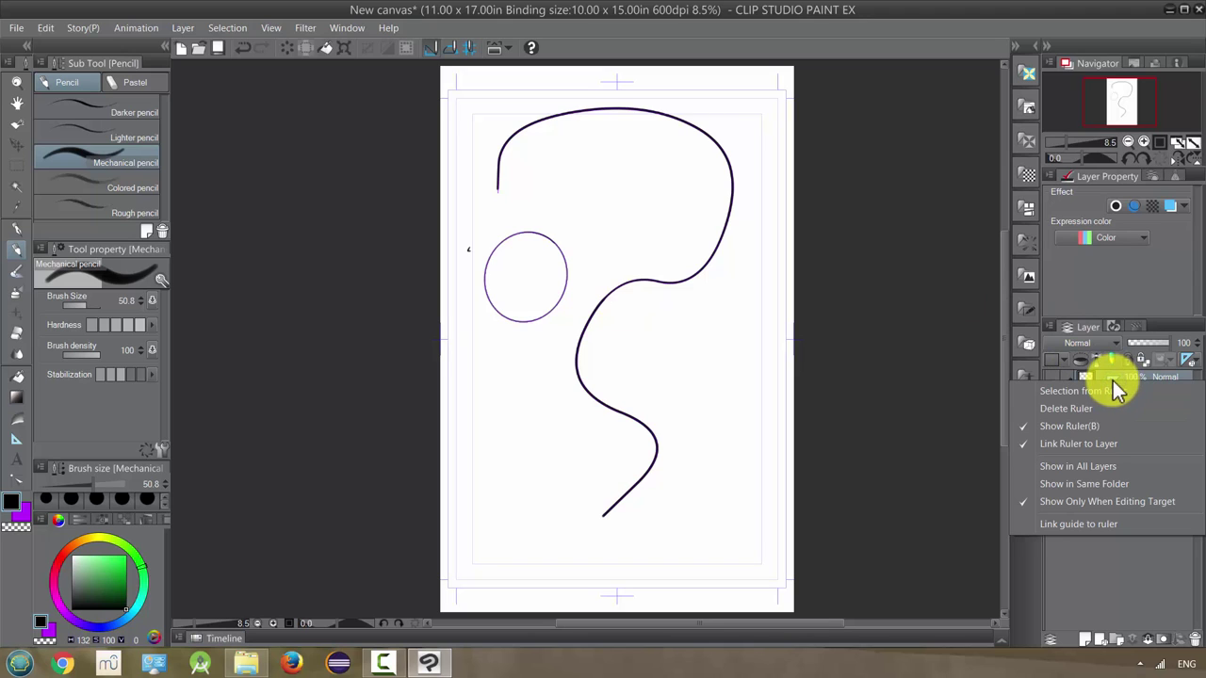
pyautogui.click(1091, 429)
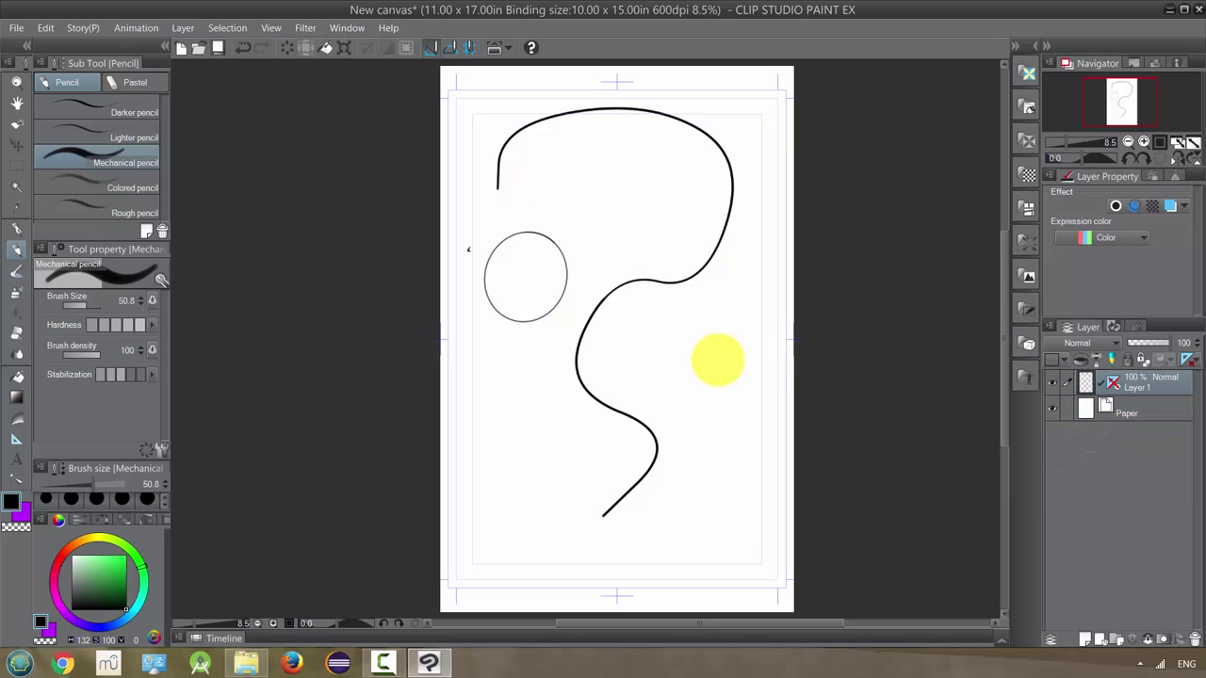
pyautogui.click(1113, 381)
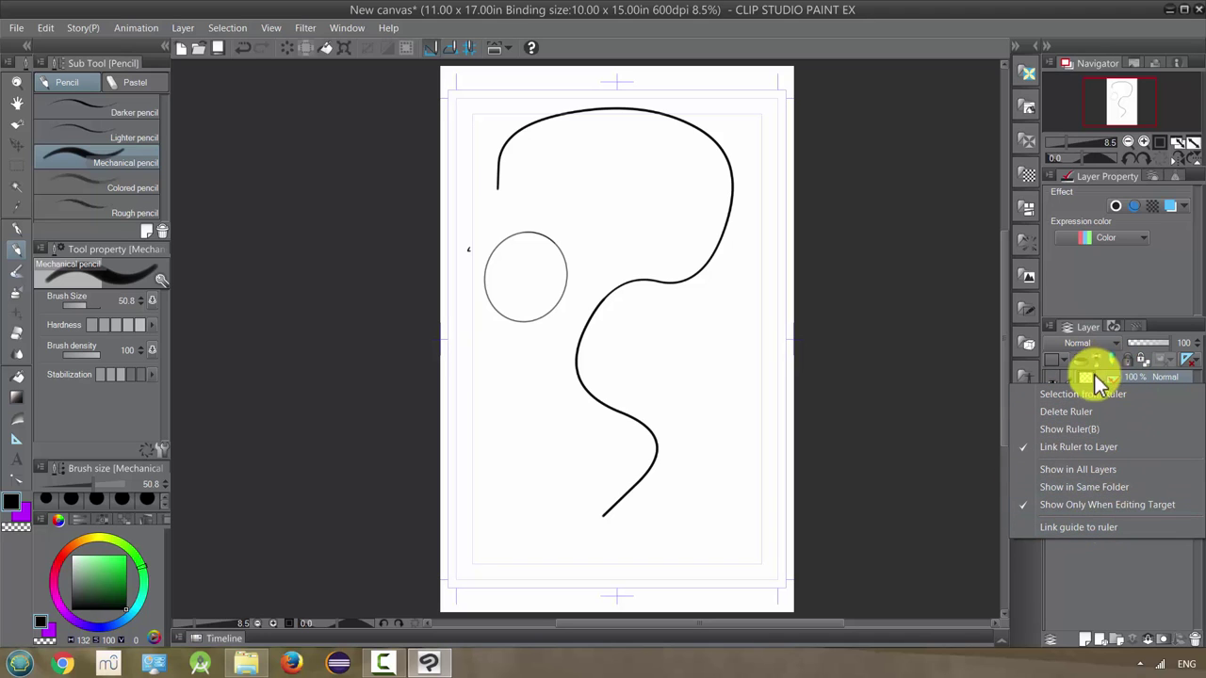
pyautogui.click(1118, 375)
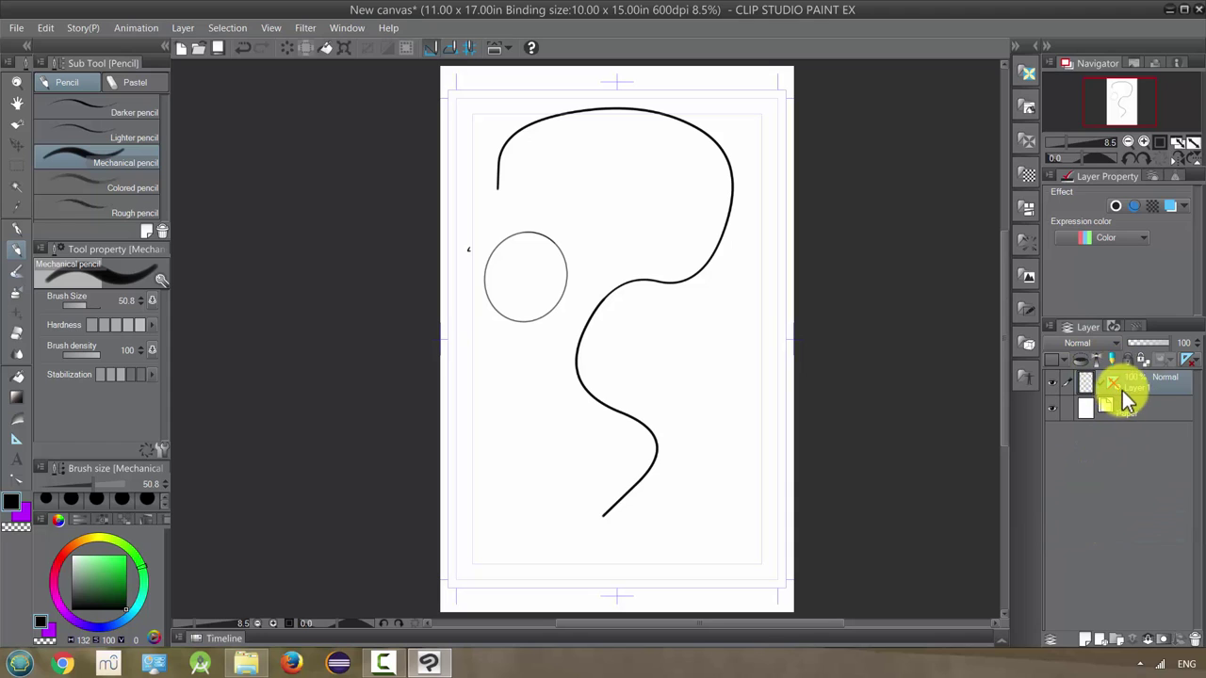
pyautogui.moveTo(1122, 390)
pyautogui.mouseDown()
pyautogui.moveTo(1144, 423)
pyautogui.moveTo(1198, 624)
pyautogui.mouseUp()
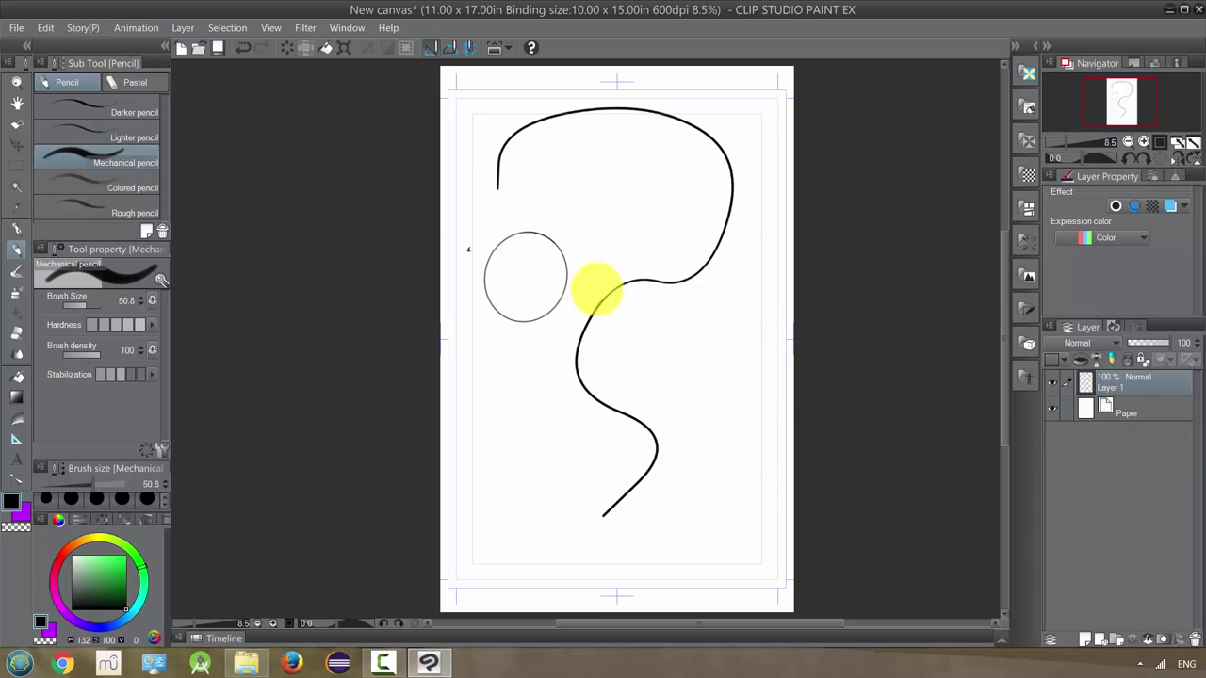
# Step: Clear Layer 1 and draw a long jagged Ruler pen guide from the top down the page
pyautogui.click(290, 47)
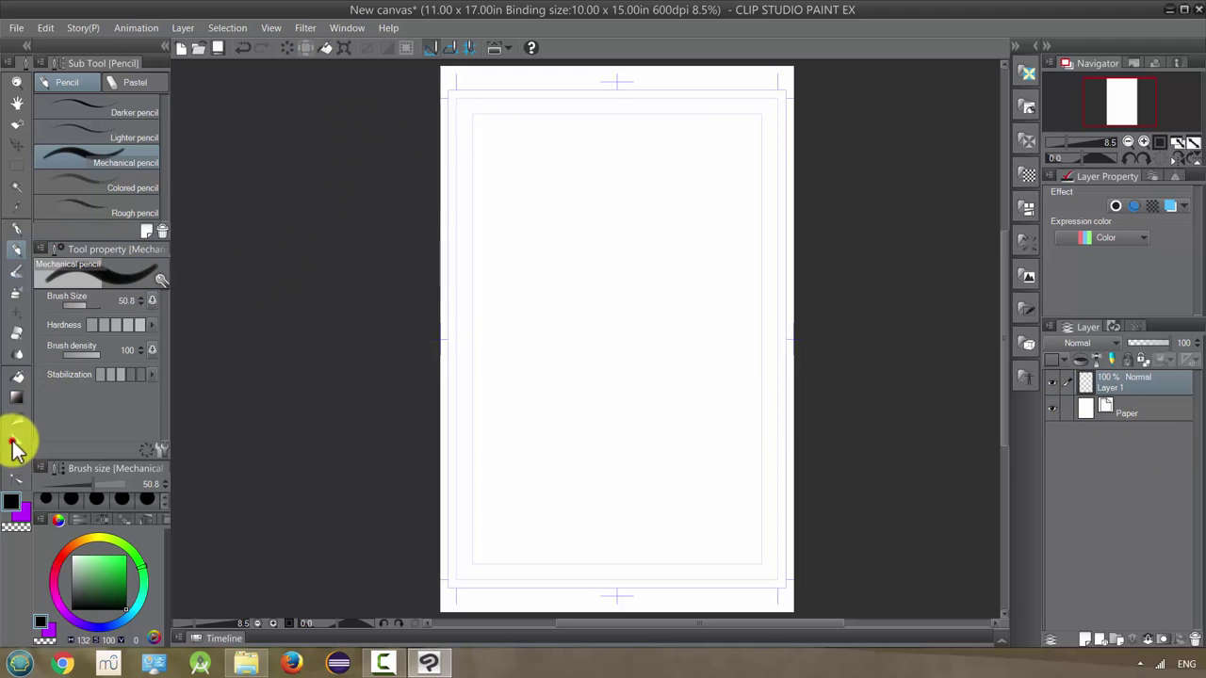
pyautogui.click(13, 440)
pyautogui.click(121, 182)
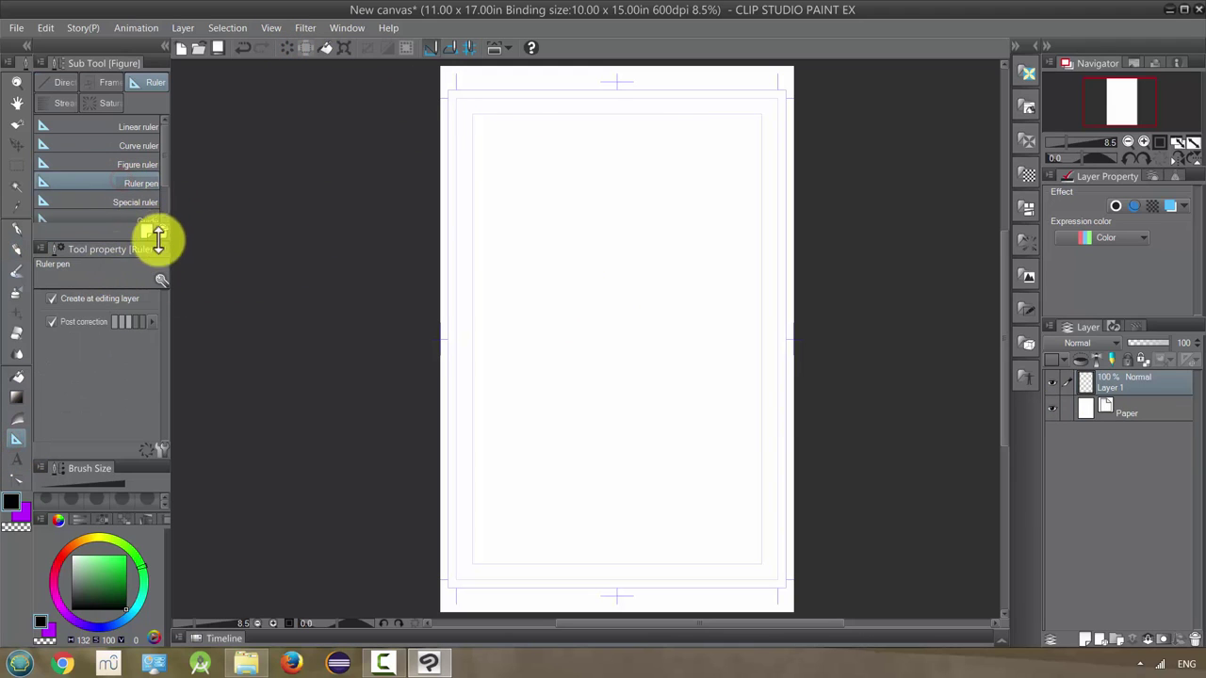
pyautogui.moveTo(554, 130)
pyautogui.mouseDown()
pyautogui.moveTo(541, 171)
pyautogui.moveTo(586, 166)
pyautogui.moveTo(610, 238)
pyautogui.moveTo(685, 318)
pyautogui.moveTo(609, 423)
pyautogui.moveTo(486, 358)
pyautogui.moveTo(505, 429)
pyautogui.moveTo(582, 484)
pyautogui.moveTo(655, 475)
pyautogui.moveTo(668, 534)
pyautogui.moveTo(703, 516)
pyautogui.mouseUp()
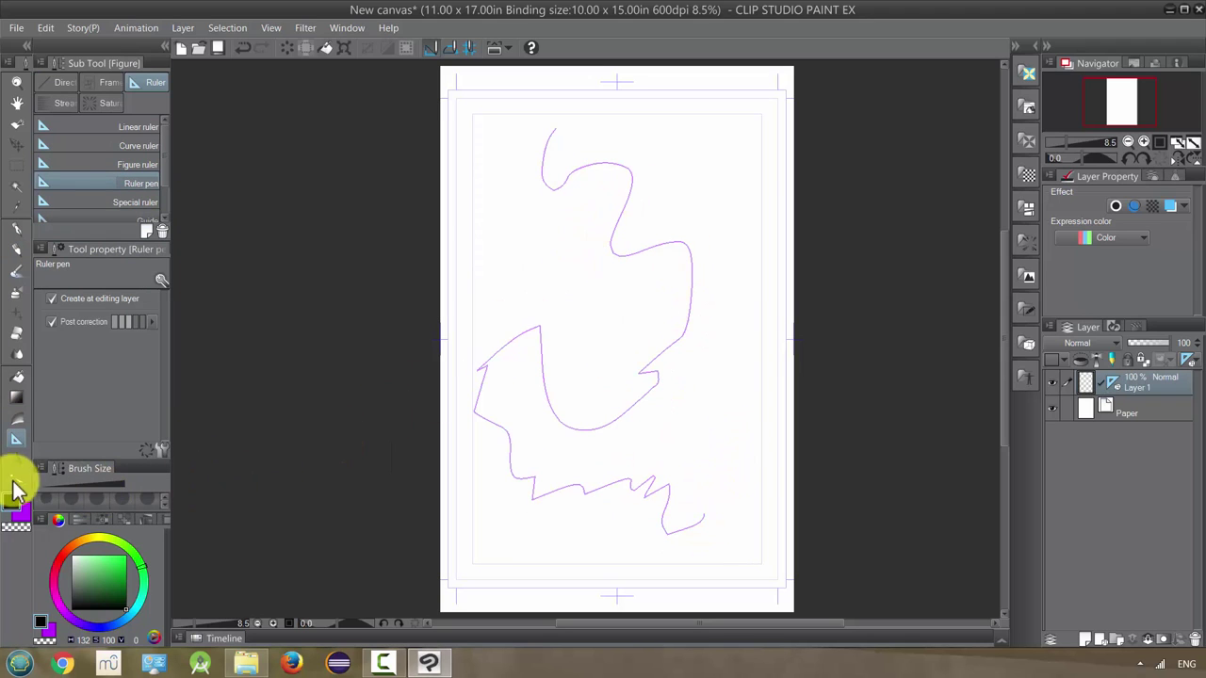
# Step: Spray grey Airbrush strokes along the upper and middle parts of the ruler pen guide
pyautogui.click(17, 296)
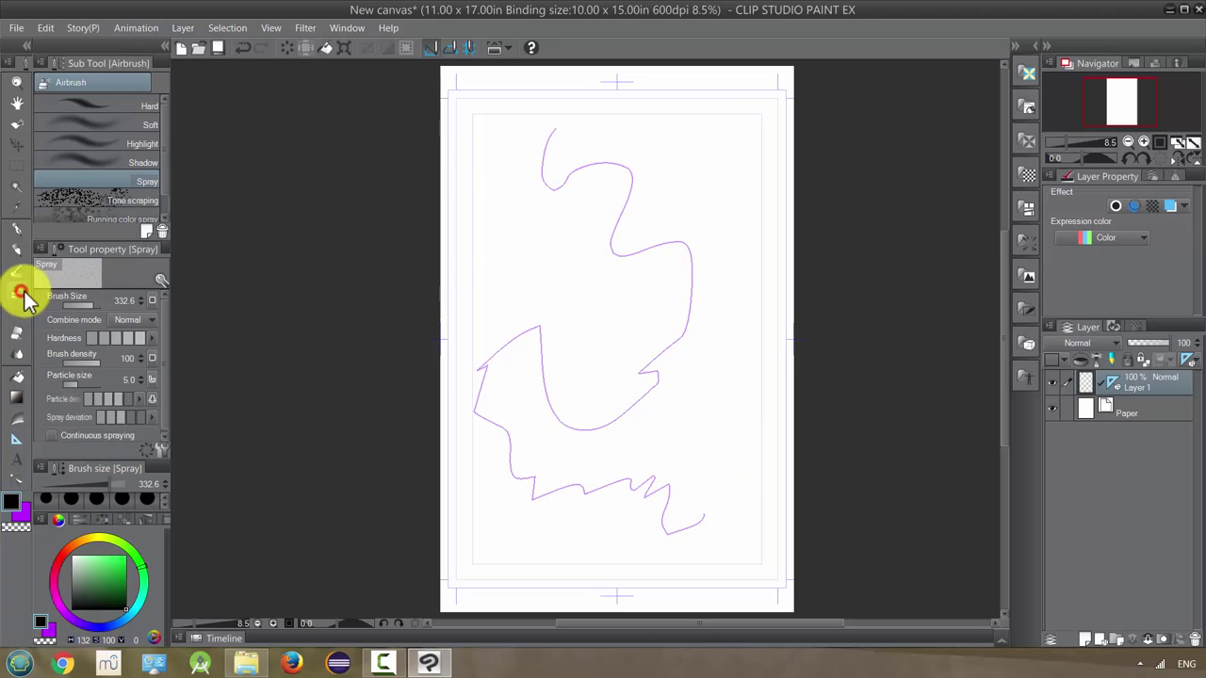
pyautogui.moveTo(555, 131)
pyautogui.mouseDown()
pyautogui.moveTo(547, 172)
pyautogui.moveTo(560, 190)
pyautogui.moveTo(623, 173)
pyautogui.moveTo(642, 200)
pyautogui.moveTo(631, 233)
pyautogui.moveTo(652, 269)
pyautogui.moveTo(691, 257)
pyautogui.moveTo(696, 300)
pyautogui.moveTo(680, 352)
pyautogui.moveTo(587, 430)
pyautogui.moveTo(549, 442)
pyautogui.moveTo(510, 344)
pyautogui.moveTo(448, 384)
pyautogui.moveTo(457, 441)
pyautogui.moveTo(511, 443)
pyautogui.mouseUp()
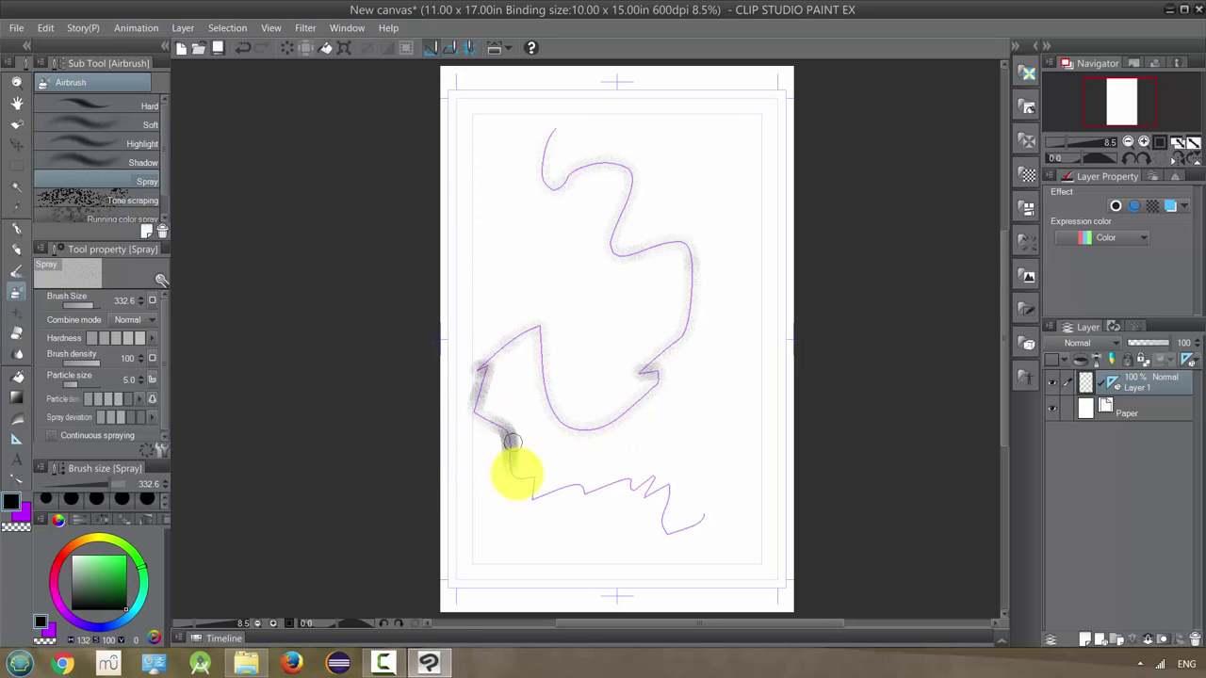